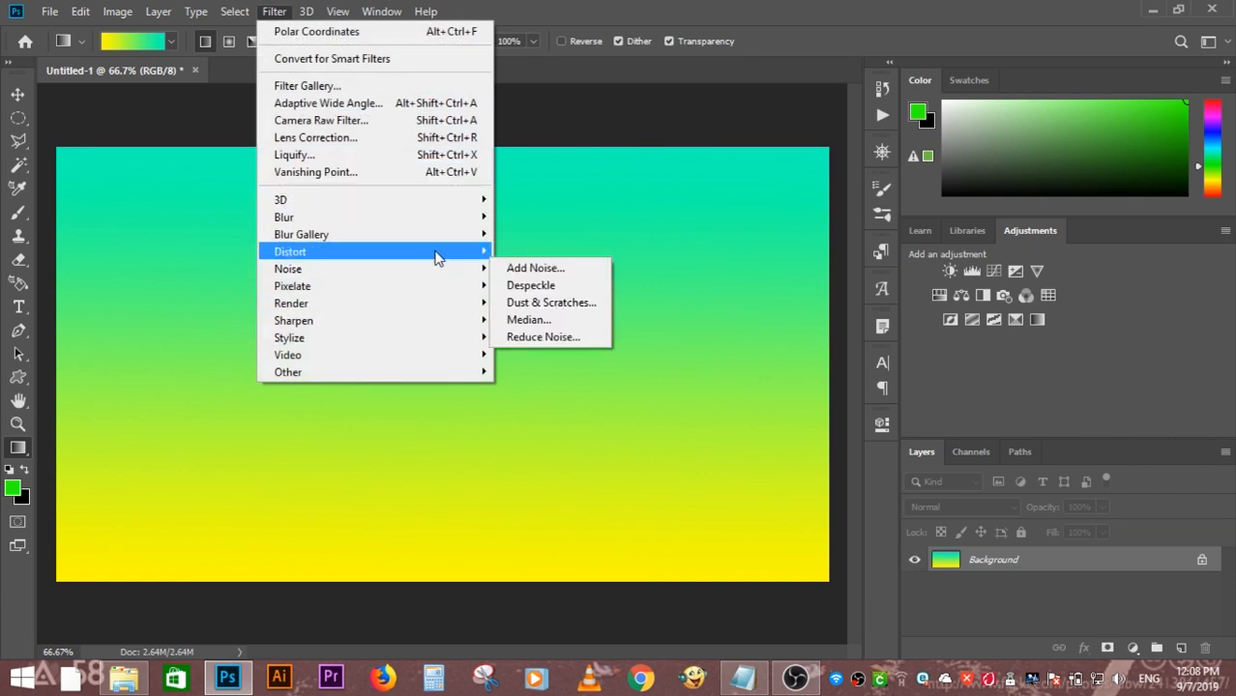
- Apply a Square Wave filter to the gradient with 5 generators, wavelength 82–83, amplitude 5–999, 100% scale and Repeat Edge Pixels
mouse_move(460, 255)
left_click(522, 372)
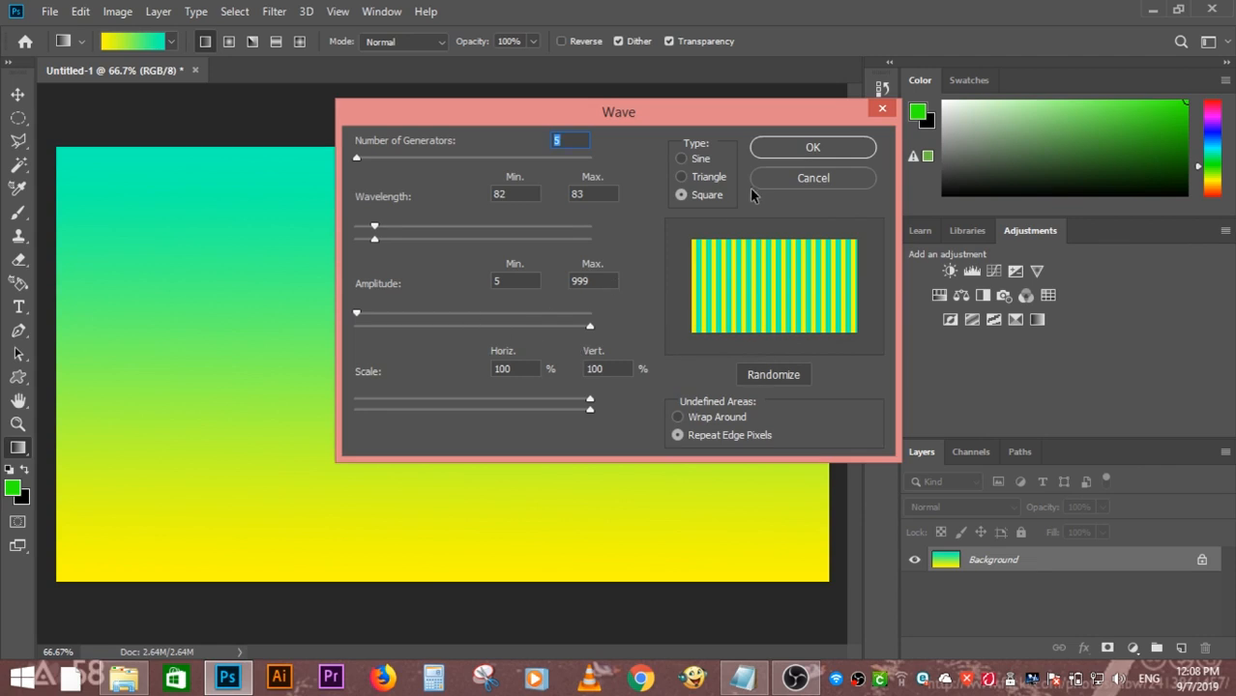
left_click(807, 148)
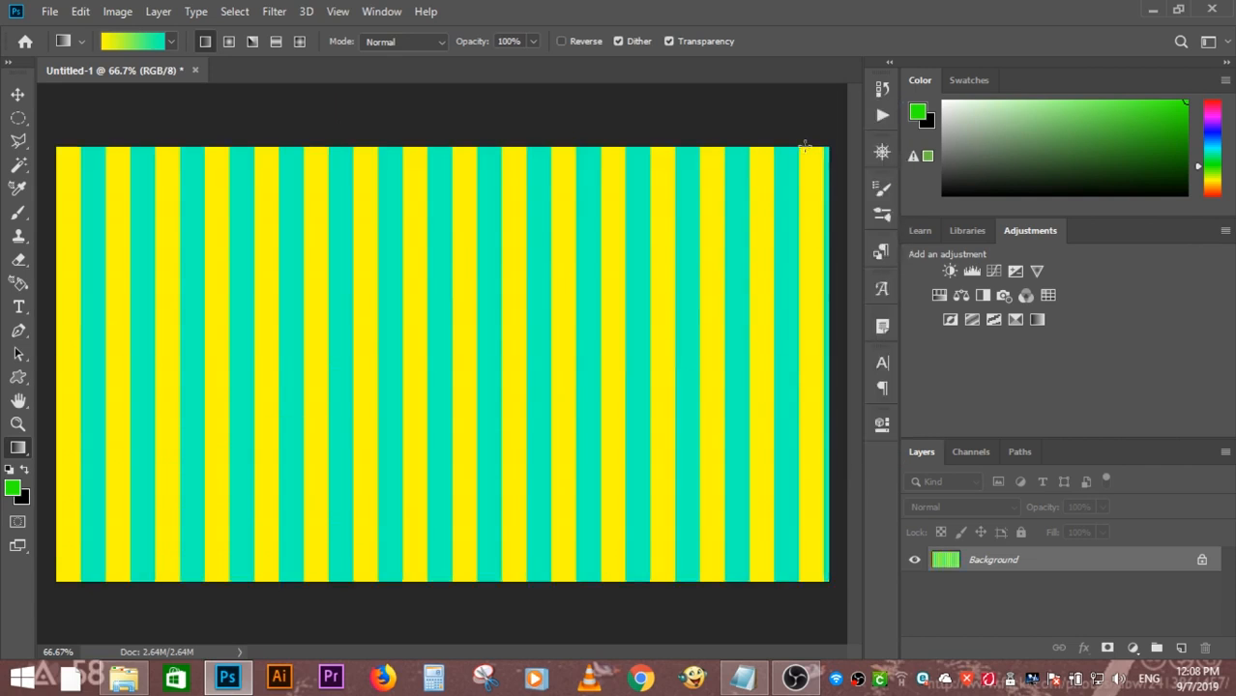
- Turn the vertical stripes into radial rays with the Polar Coordinates distortion set to Rectangular to Polar
left_click(276, 11)
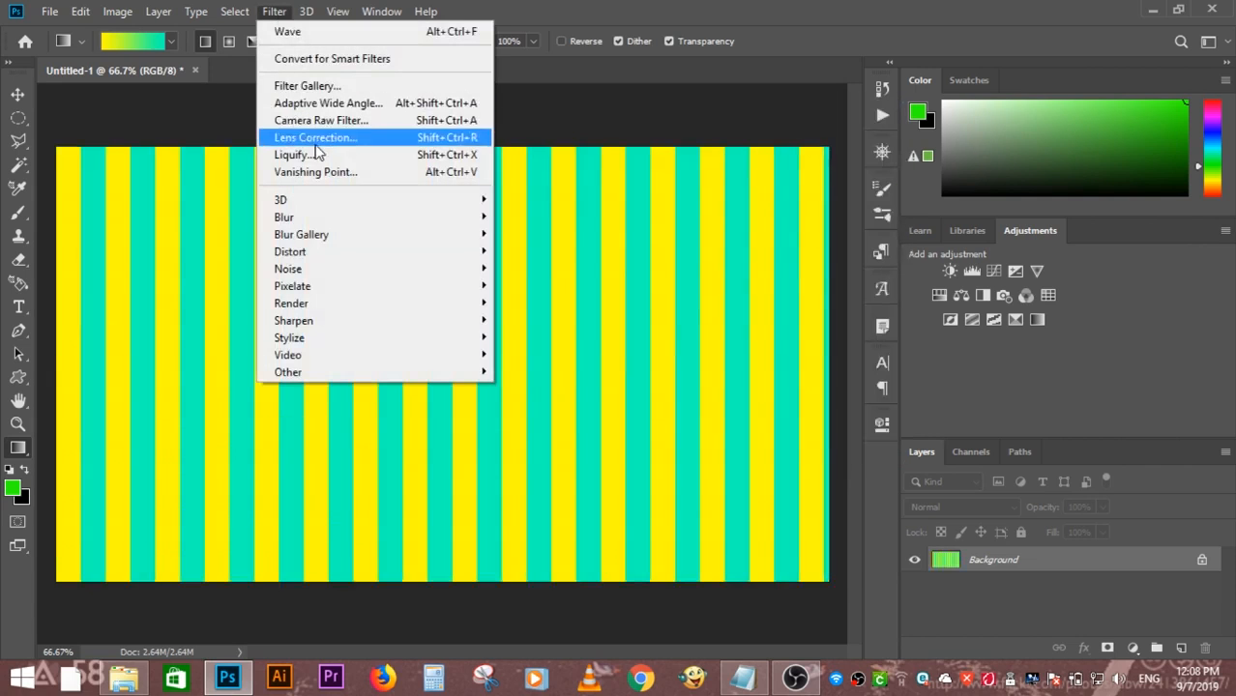
mouse_move(372, 256)
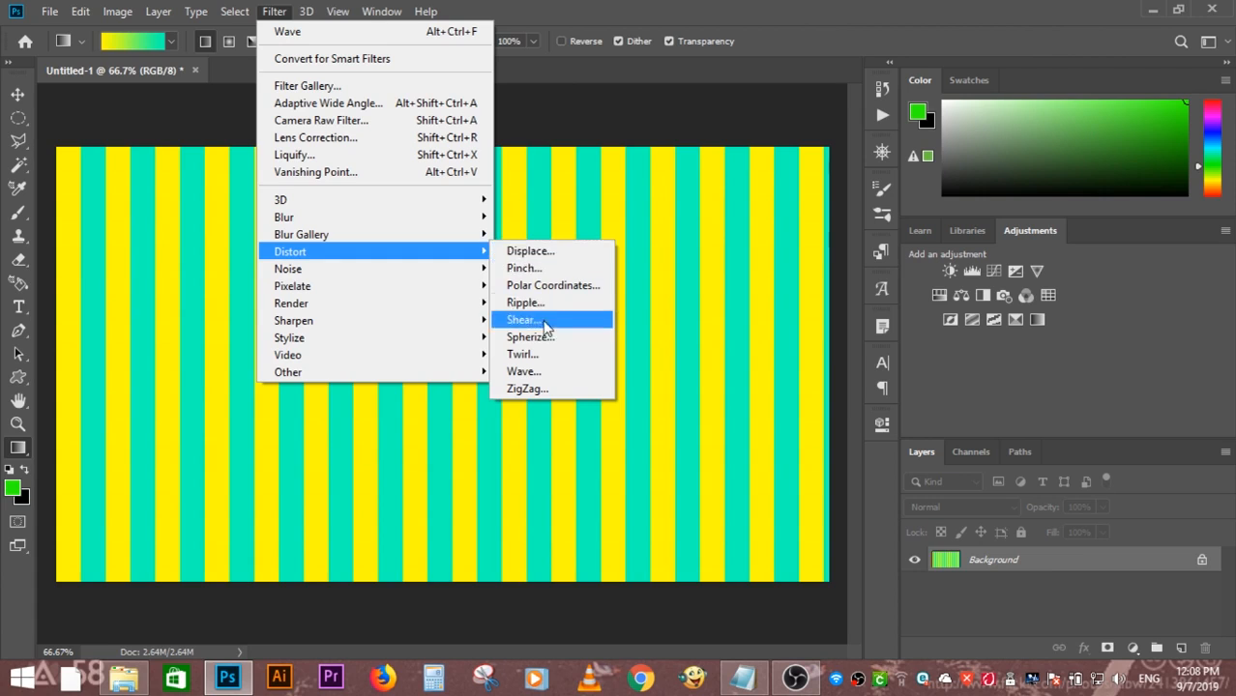
left_click(556, 290)
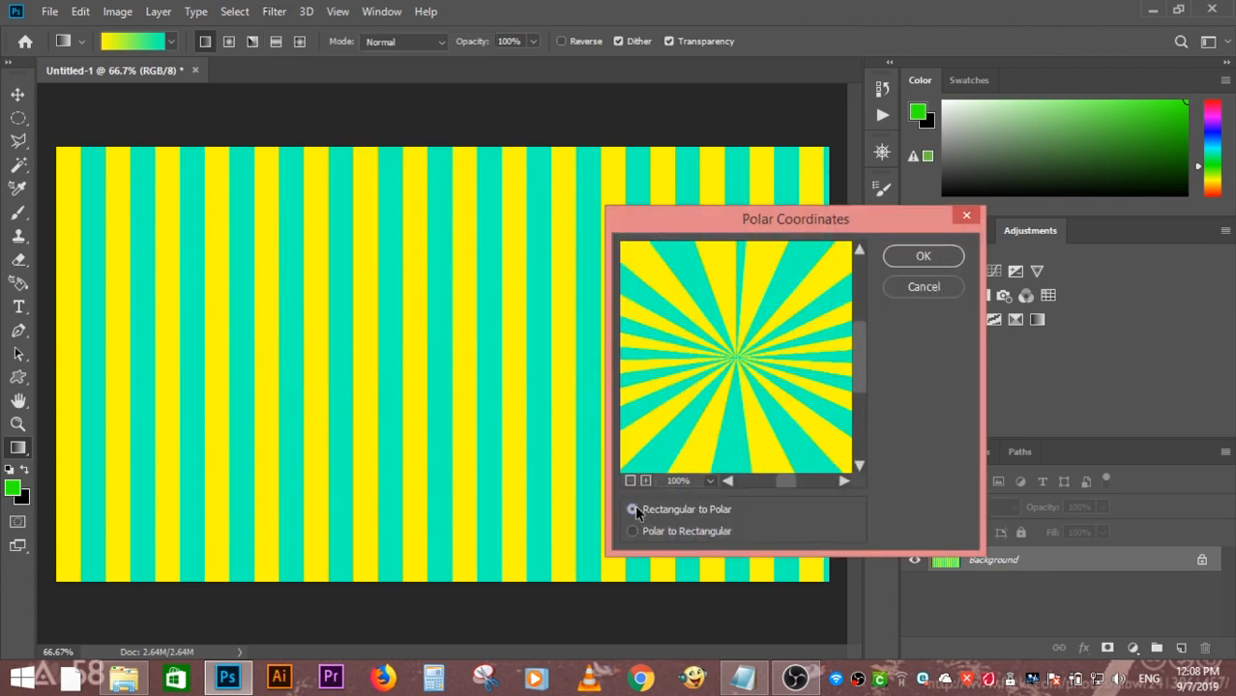
left_click(923, 257)
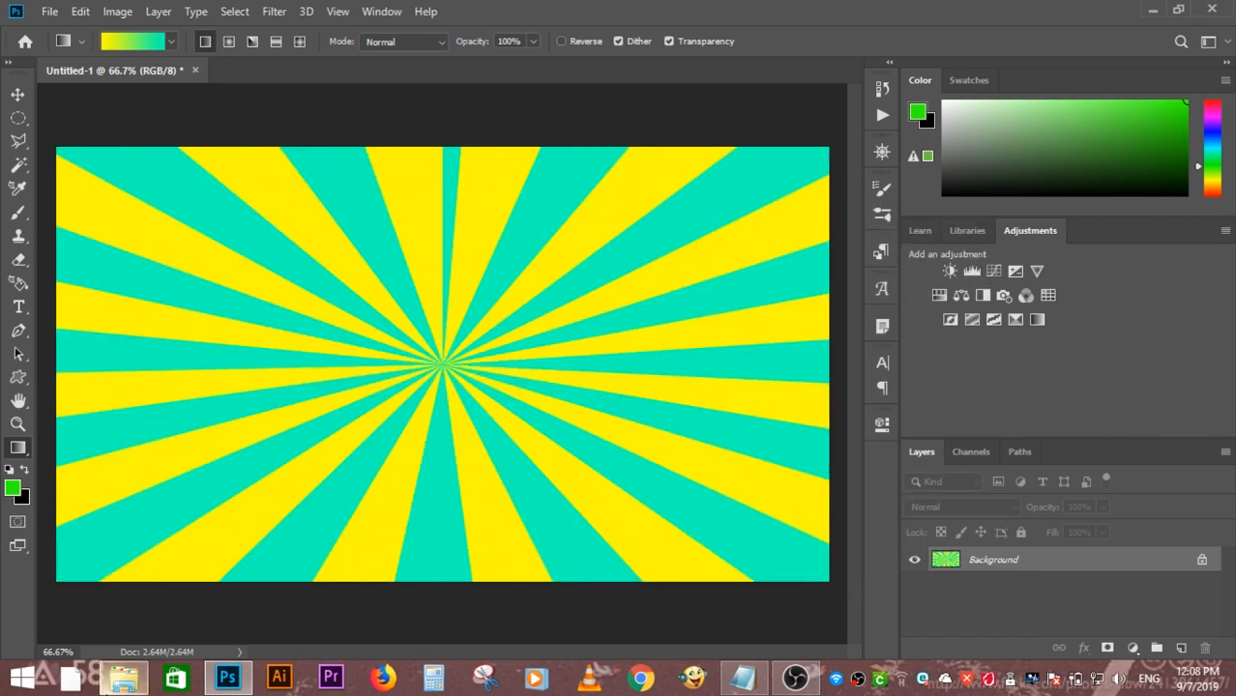
- Place the kisspng panicked man image from the file folder onto the canvas and scale it down slightly
left_click(122, 677)
left_click_drag(753, 324, 293, 392)
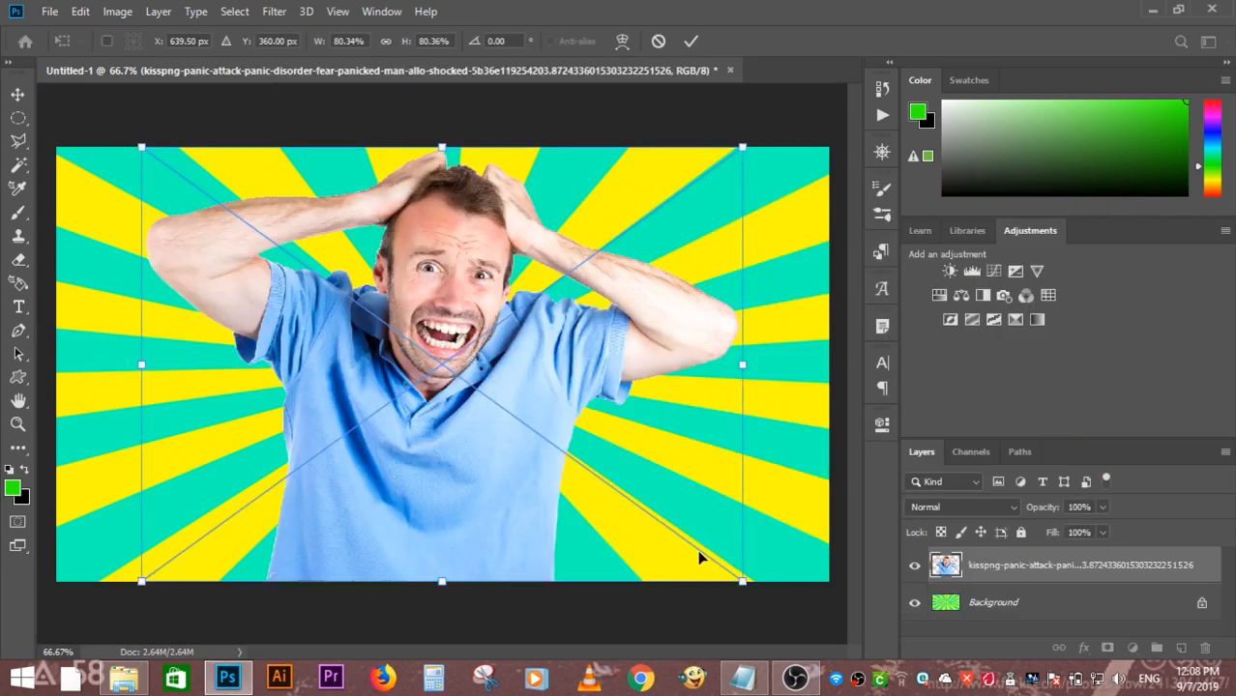
left_click_drag(741, 580, 640, 530)
key("g")
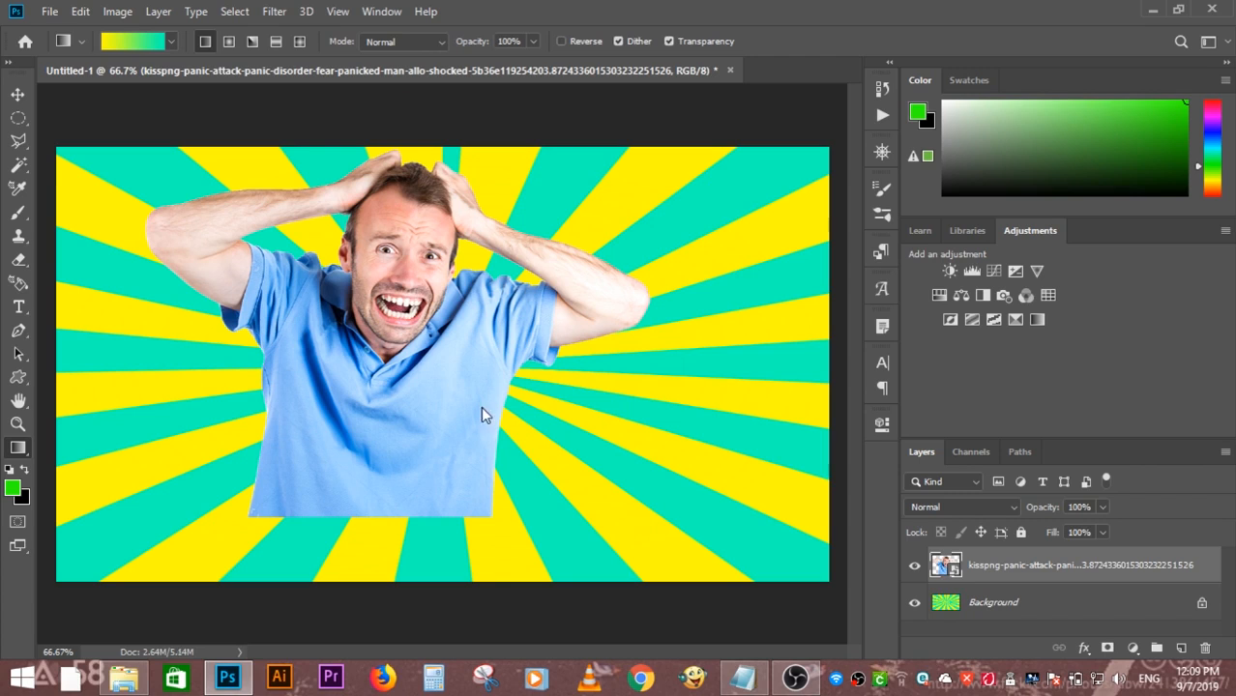
- Move the man into the lower-right corner of the canvas, aligned with its right and bottom edges
left_click(482, 407)
left_click(607, 265)
key("v")
left_click(411, 332)
left_click_drag(411, 332, 502, 358)
left_click_drag(829, 581, 809, 570)
key("Return")
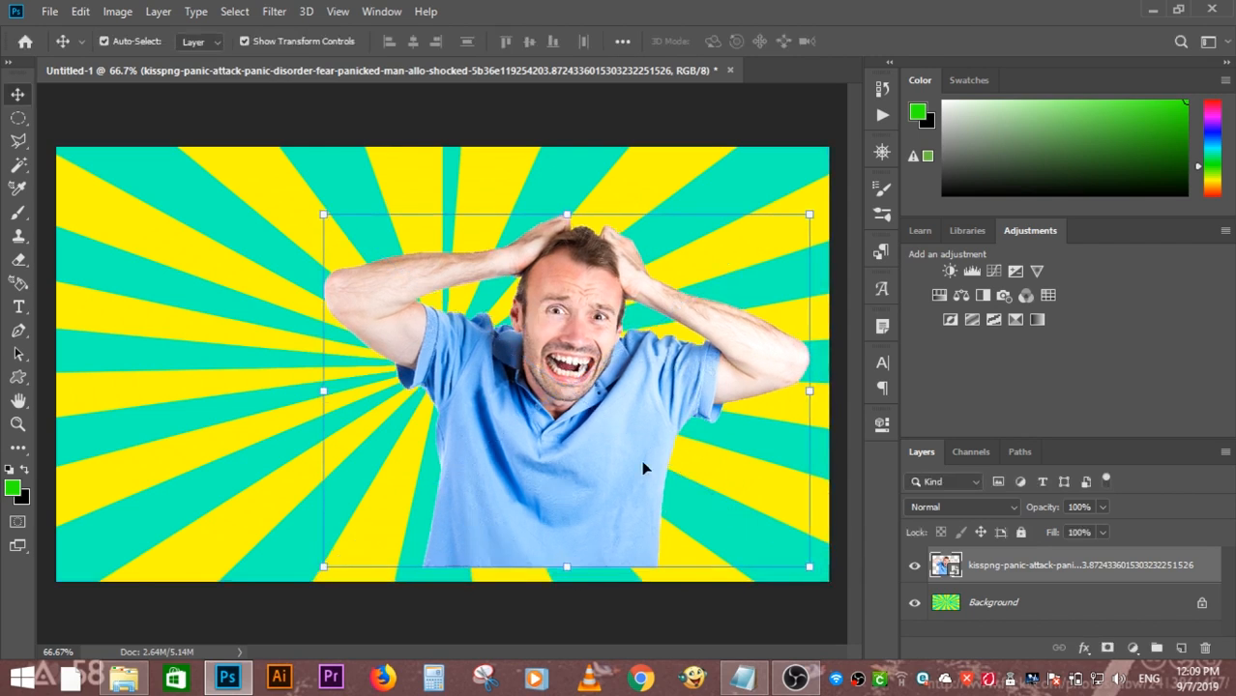
mouse_move(640, 469)
left_mouse_down()
mouse_move(628, 467)
mouse_move(636, 480)
left_mouse_up()
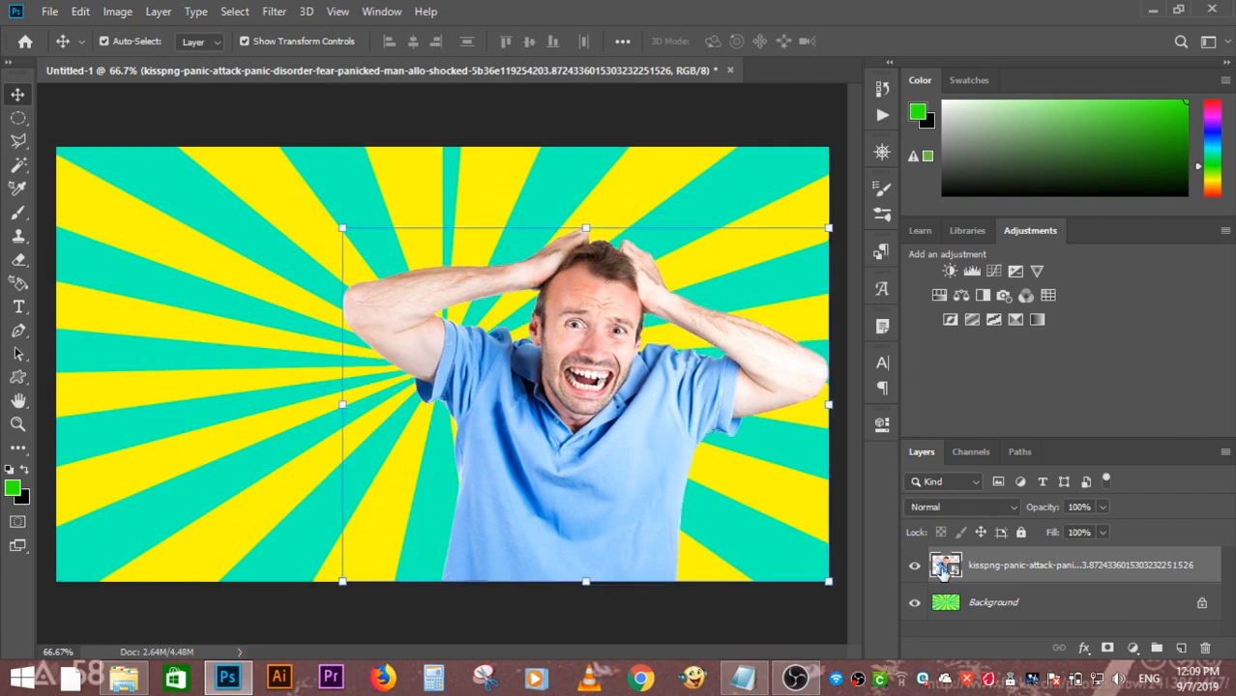
- Load the man's outline as a selection and add a new empty layer directly beneath his layer
left_click(945, 567, "ctrl")
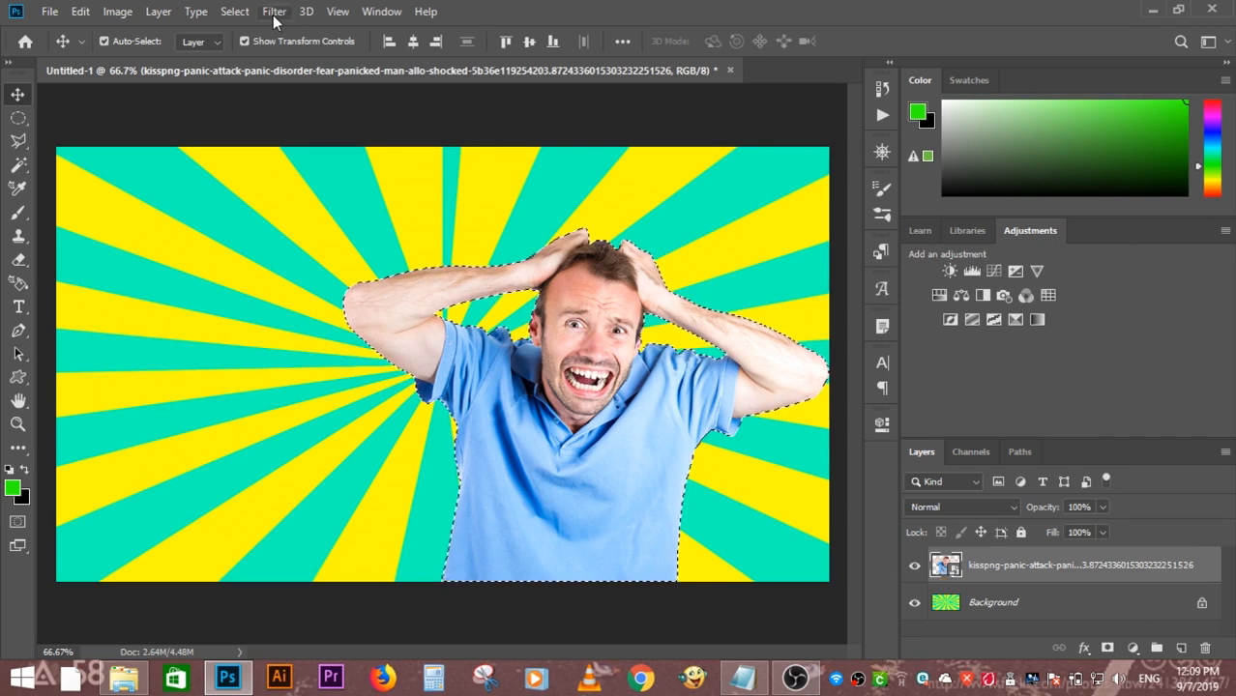
key("ctrl+j")
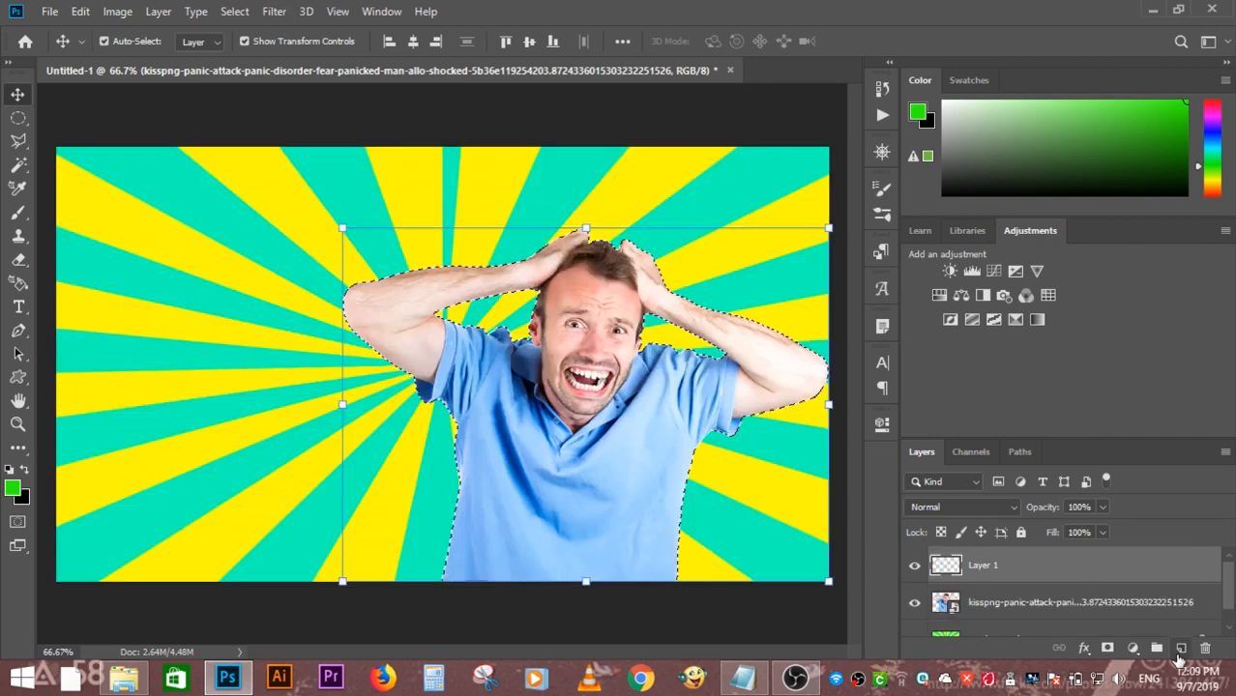
left_click_drag(1061, 574, 1064, 616)
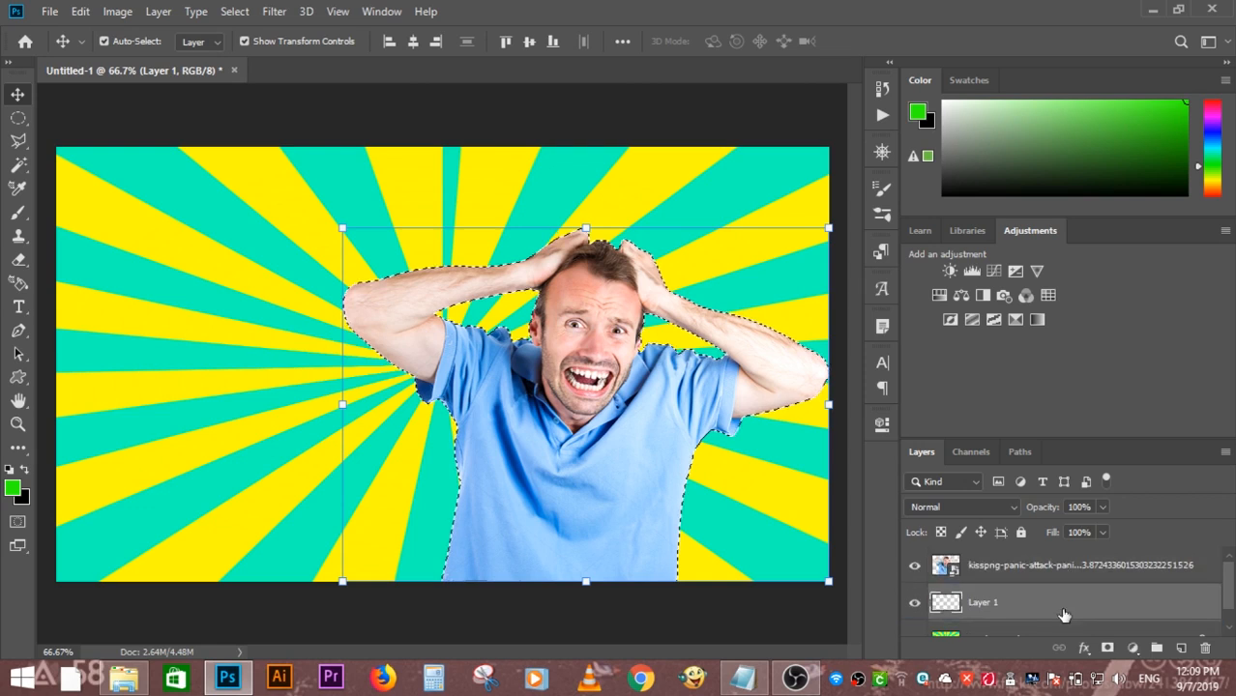
- Expand the selection around the man by 6 pixels
left_click(235, 11)
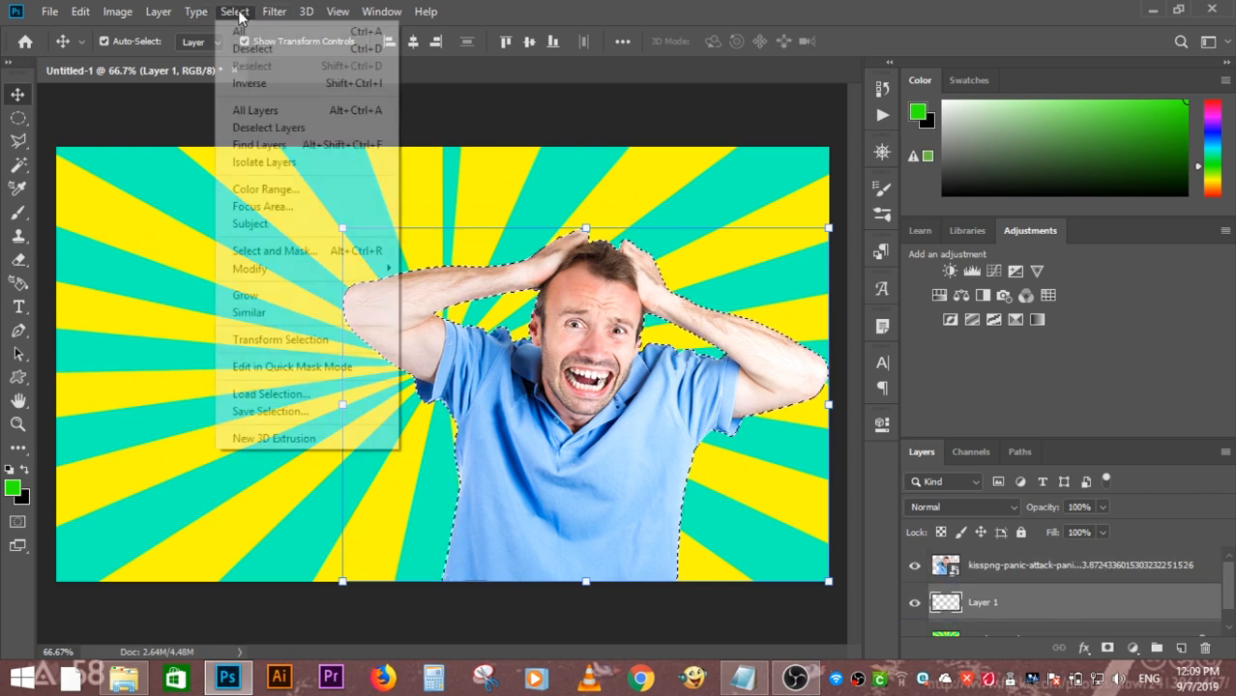
mouse_move(374, 276)
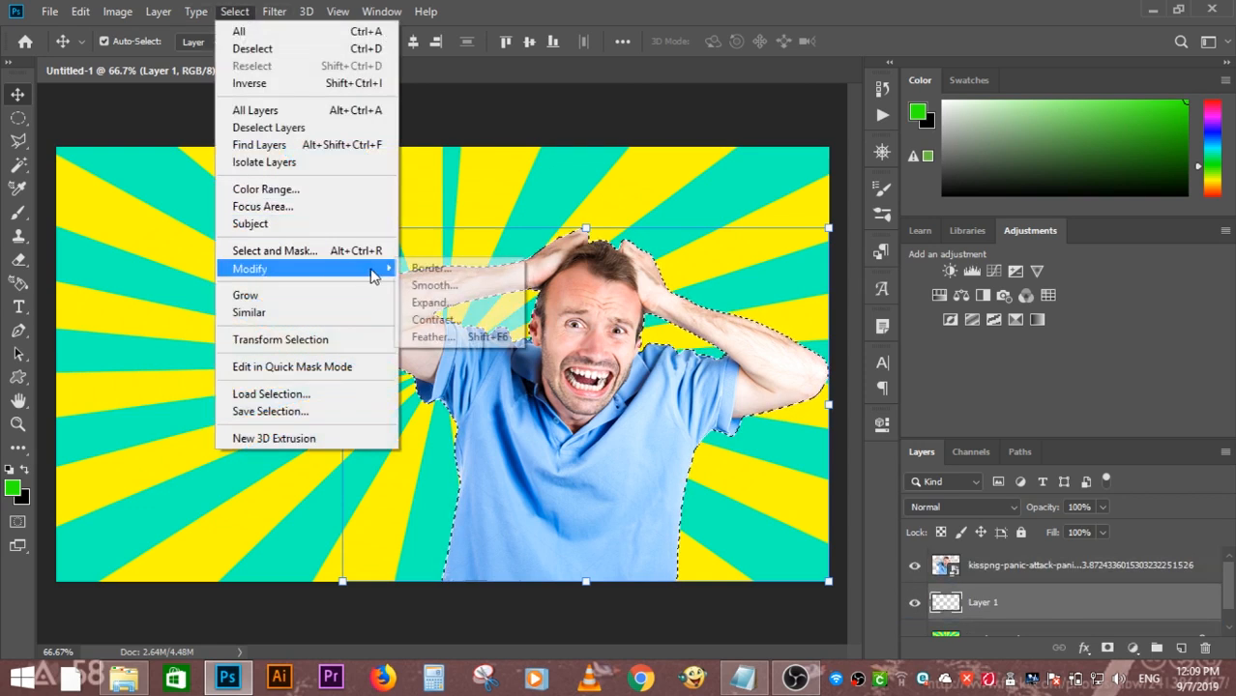
left_click(454, 306)
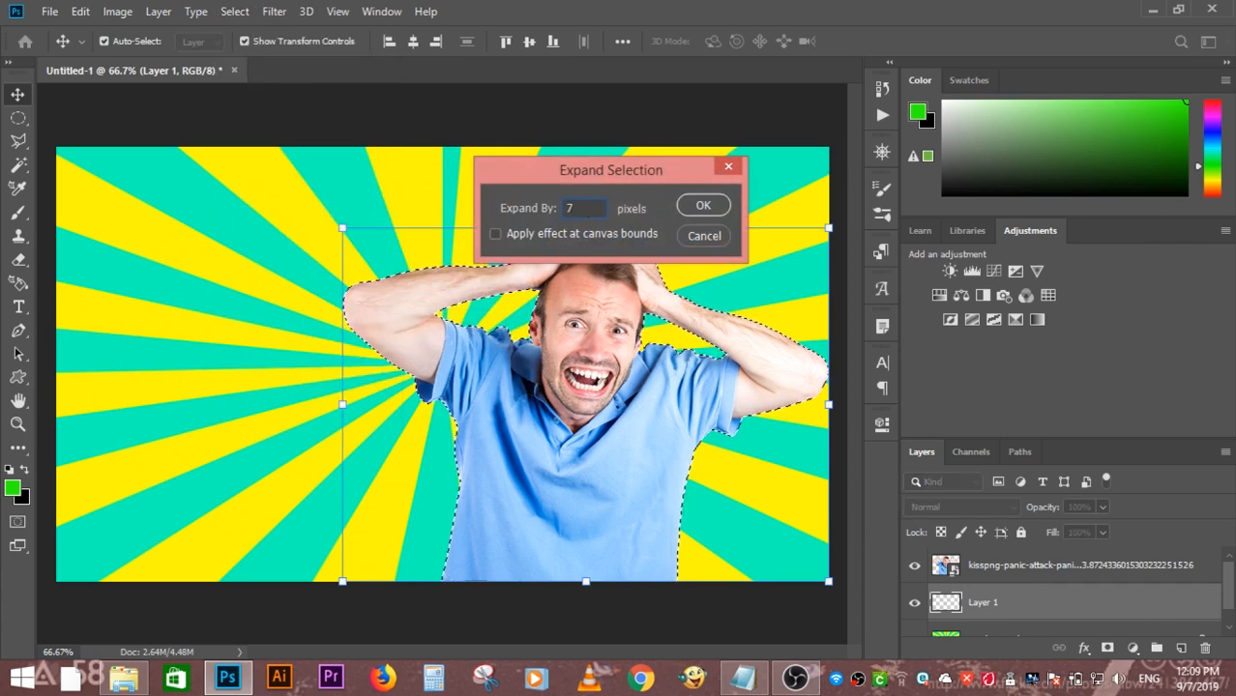
left_click(703, 201)
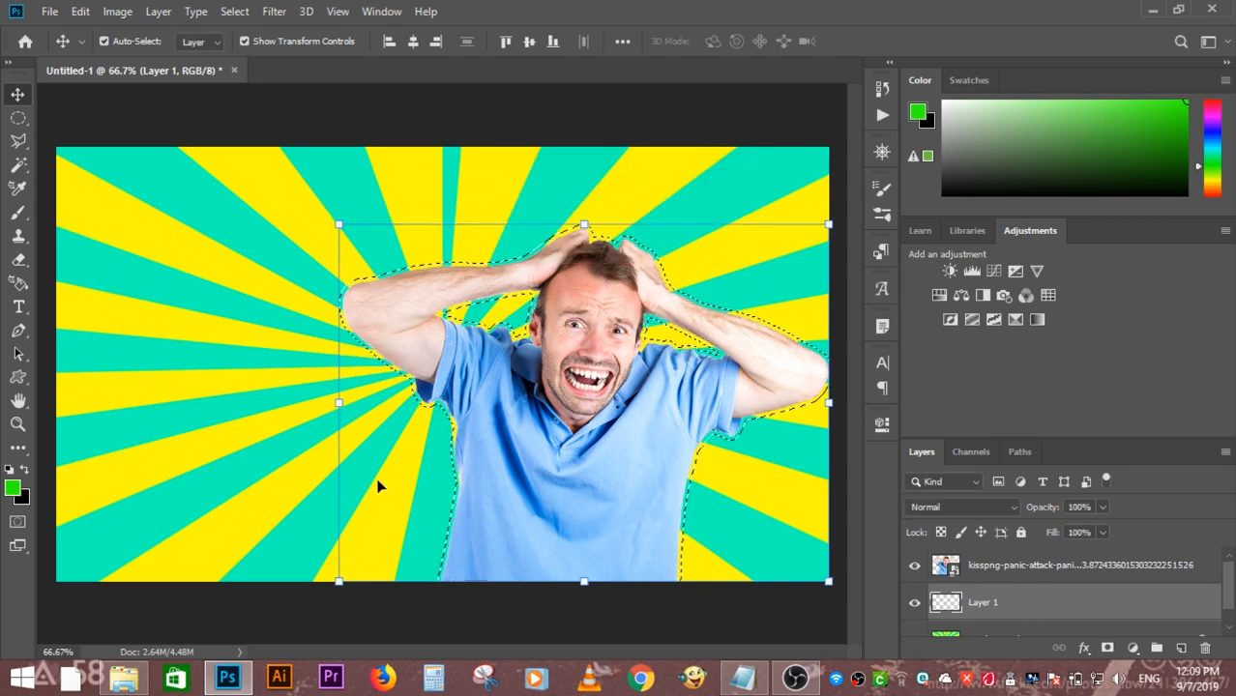
- Fill the expanded selection on Layer 1 with pure red using the Paint Bucket tool, and deselect
left_click(18, 448)
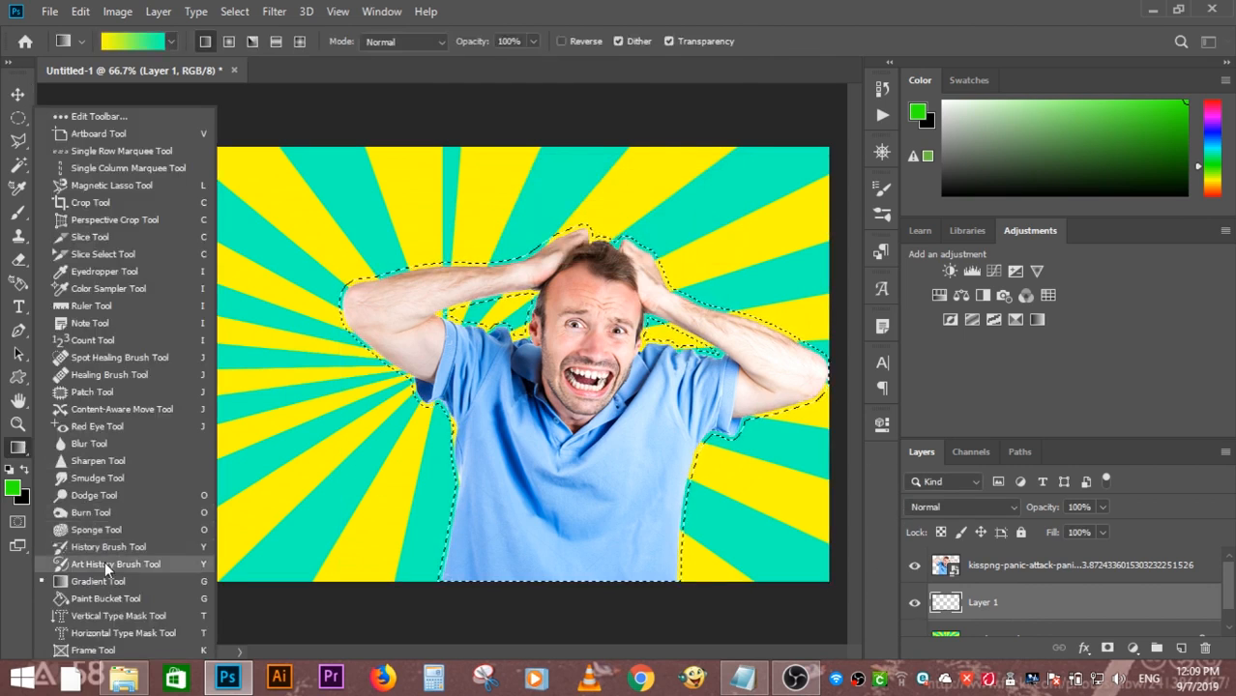
left_click(110, 599)
left_click(11, 492)
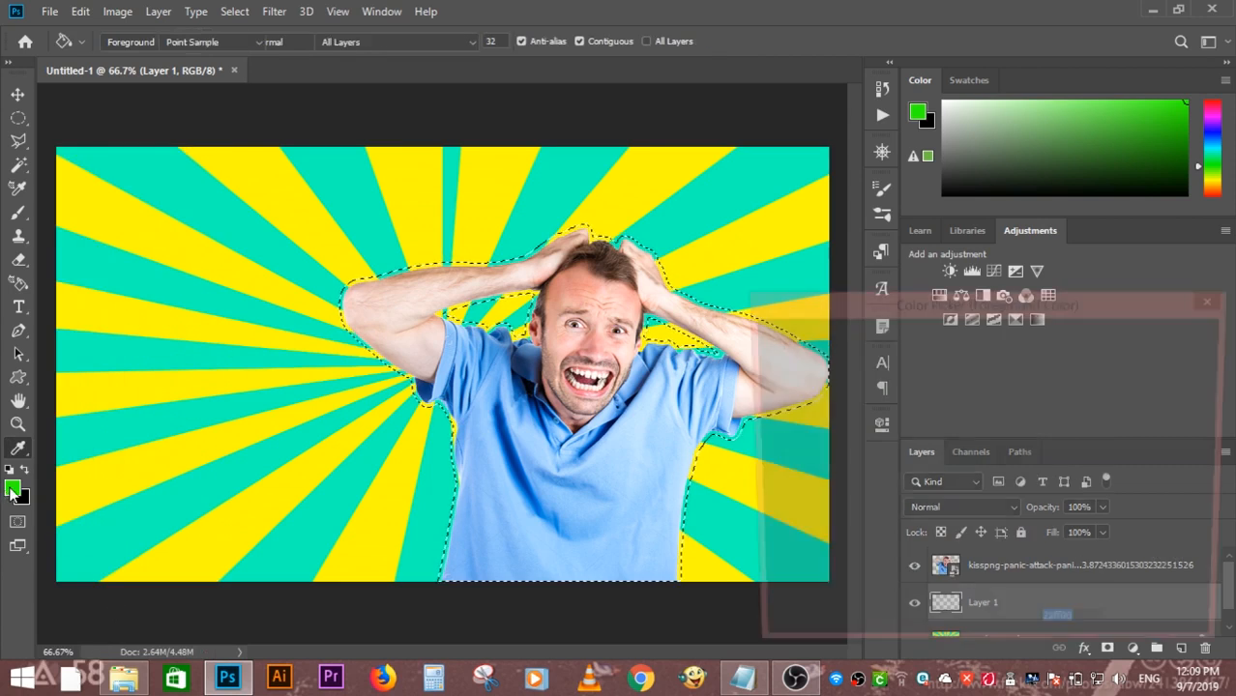
left_click_drag(999, 537, 1009, 576)
left_click(1167, 341)
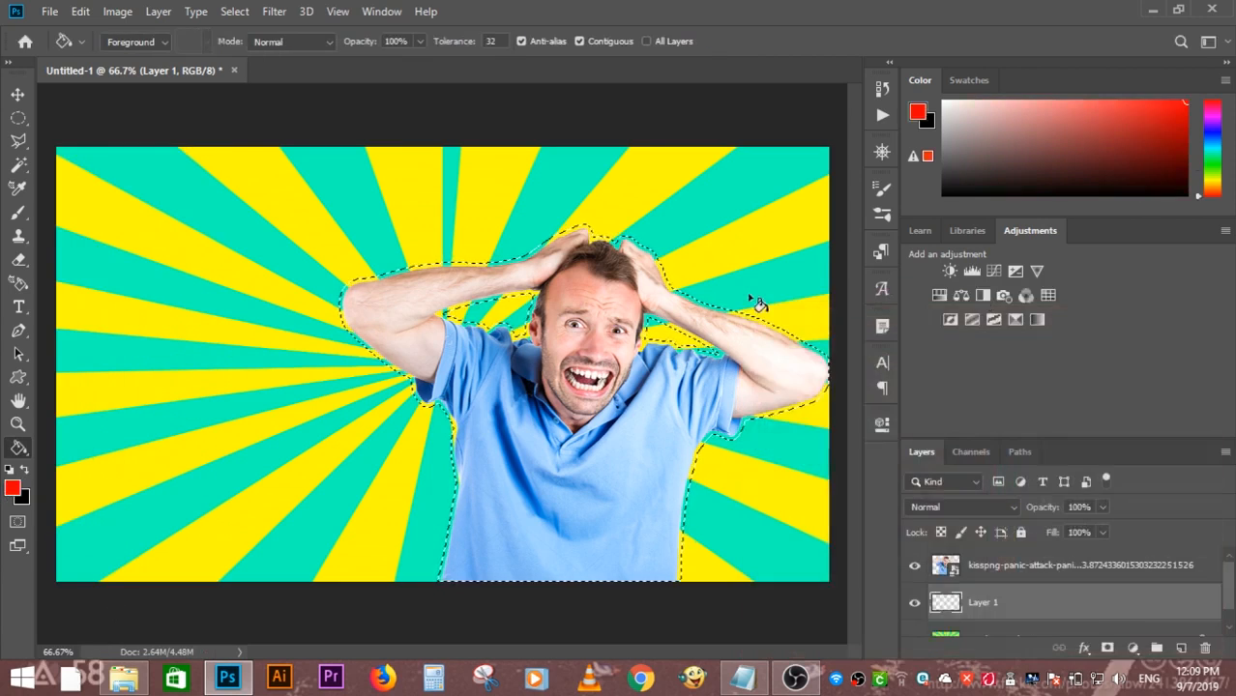
left_click(674, 354)
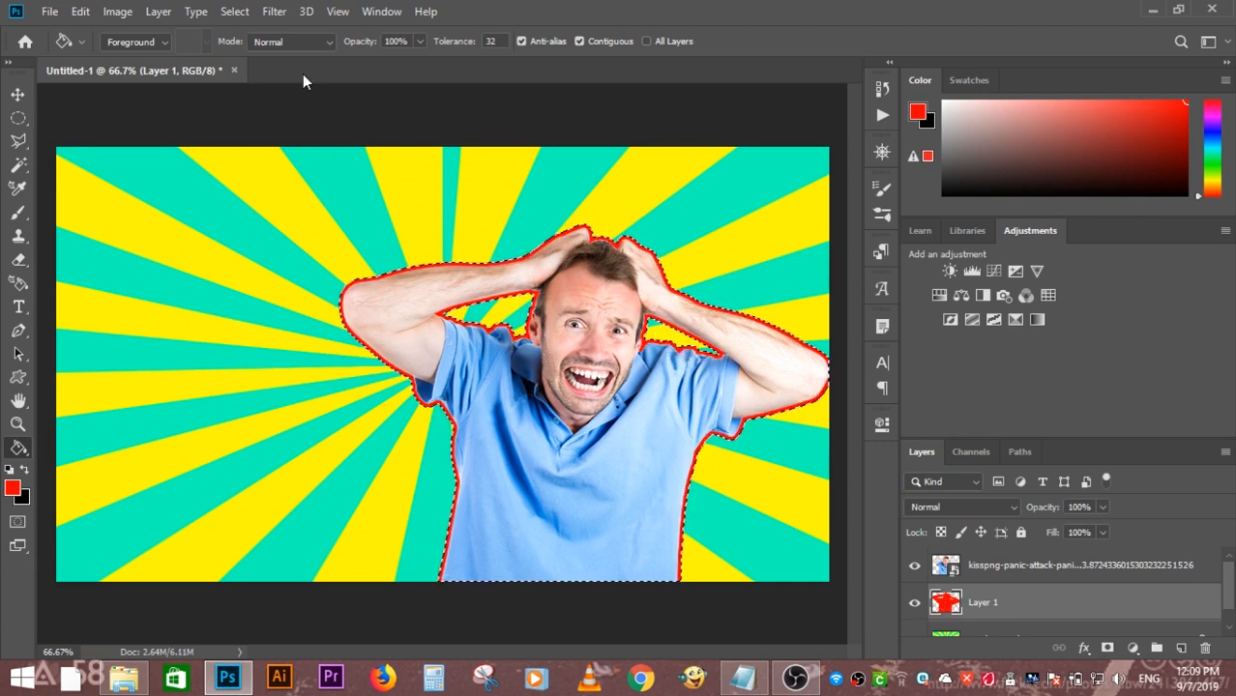
left_click(234, 12)
left_click(290, 48)
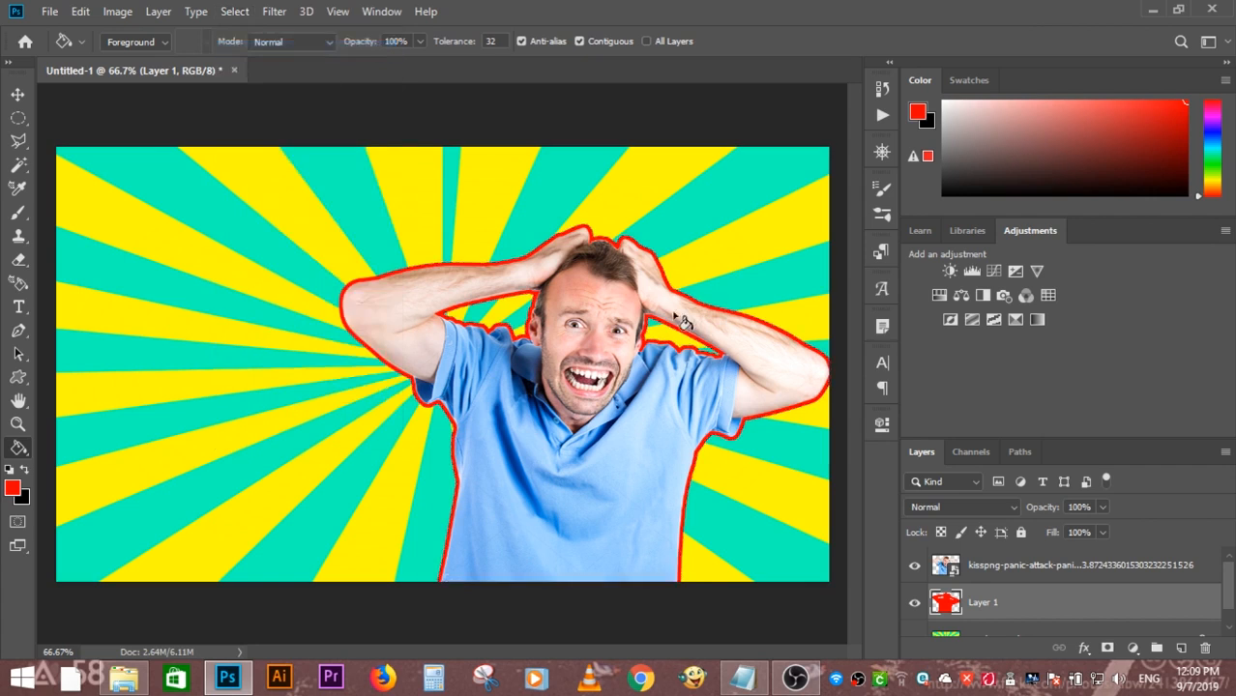
- Load the red shape on Layer 1 as a selection and add a new empty layer directly beneath it
left_click(946, 605, "ctrl")
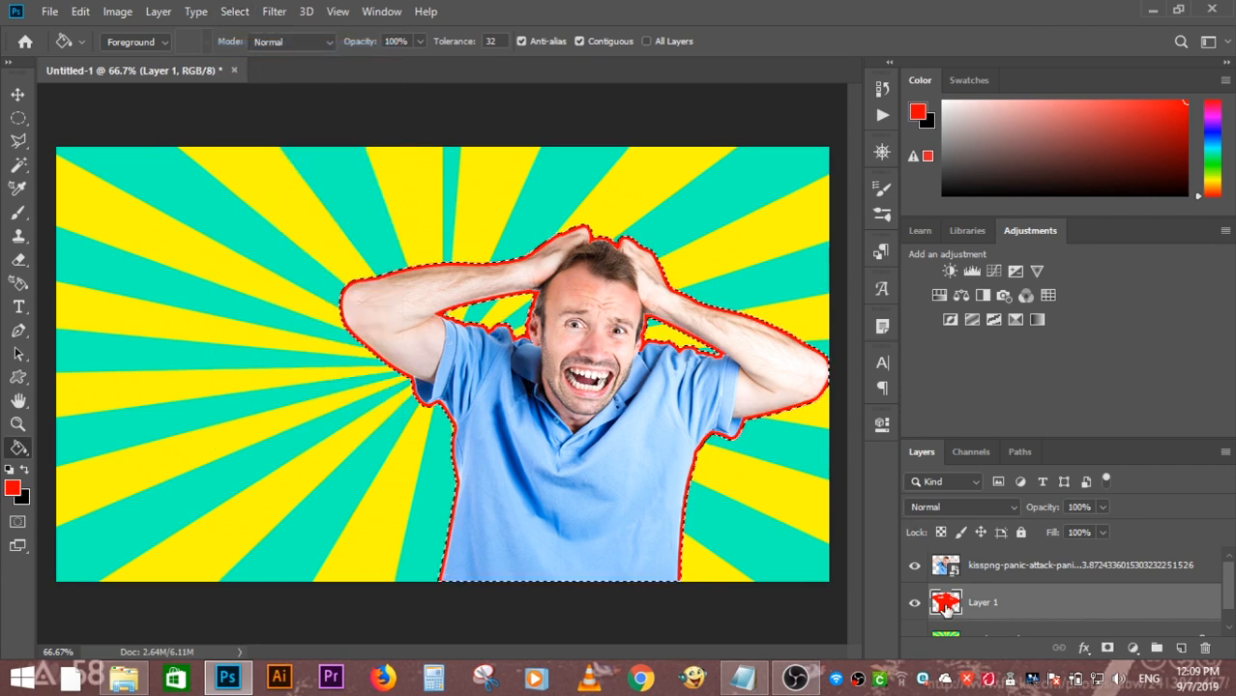
left_click(1180, 648)
mouse_move(1059, 613)
left_mouse_down()
mouse_move(1048, 644)
mouse_move(1042, 617)
left_mouse_up()
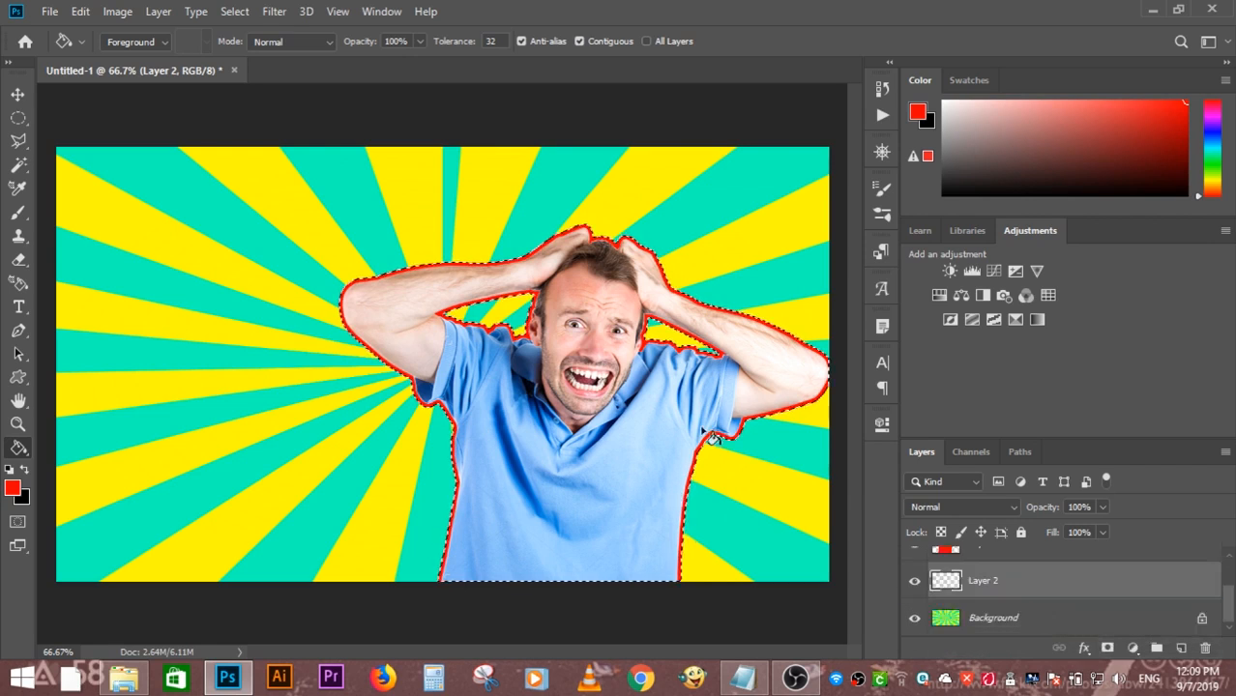
- Expand the selection around the red outline by 7 pixels
left_click(235, 11)
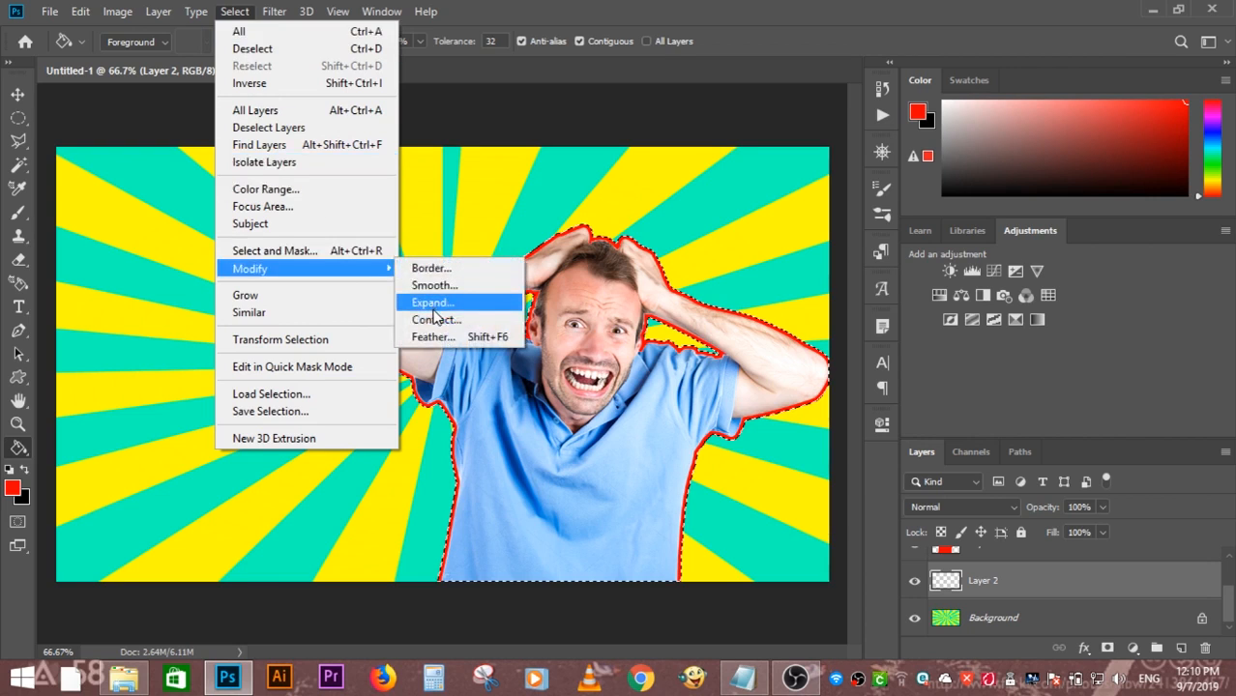
left_click(433, 308)
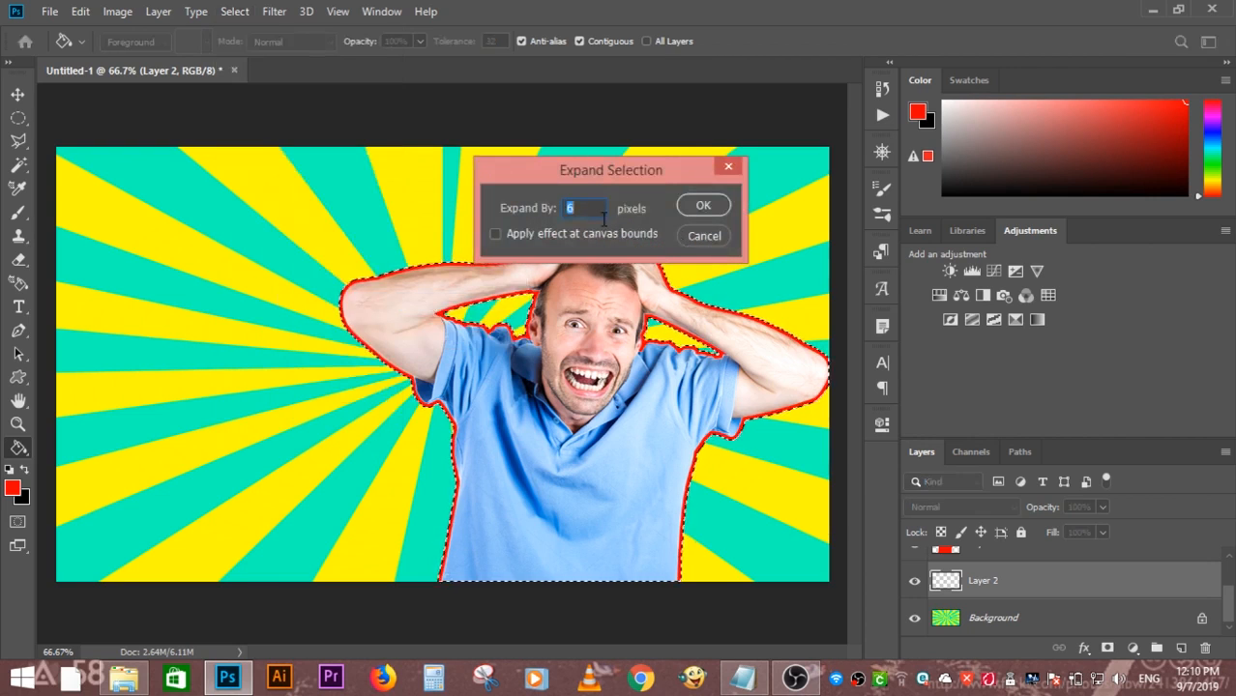
type("7")
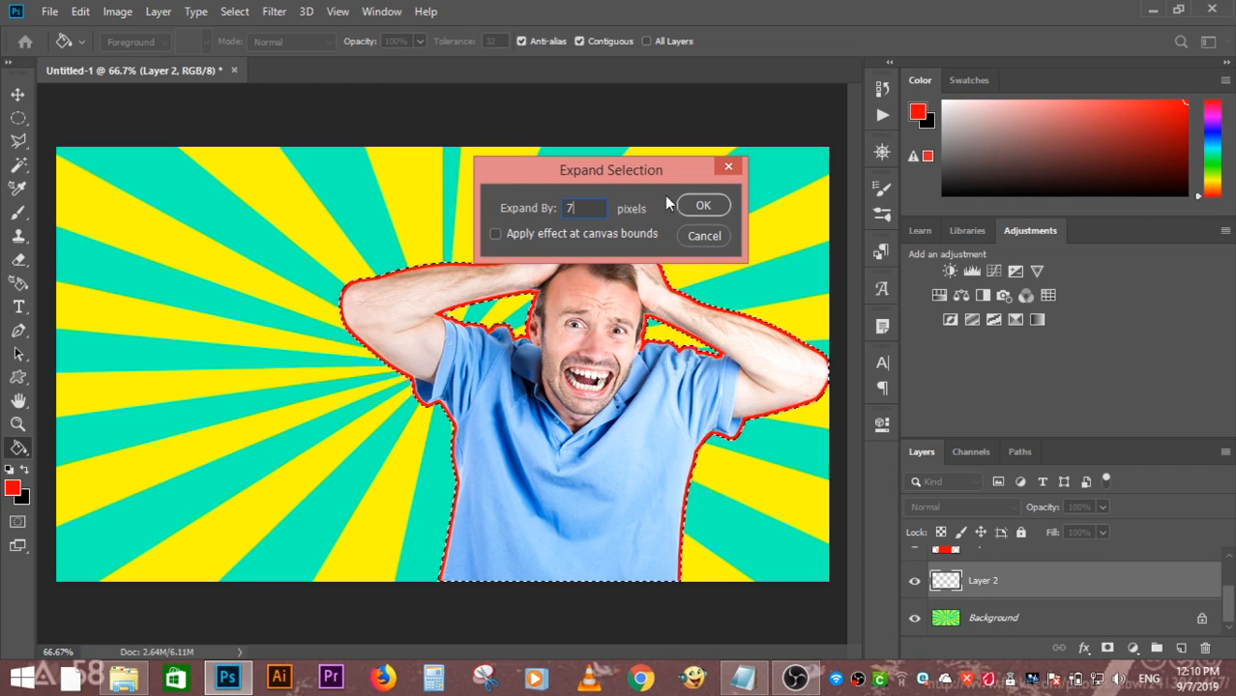
left_click(705, 204)
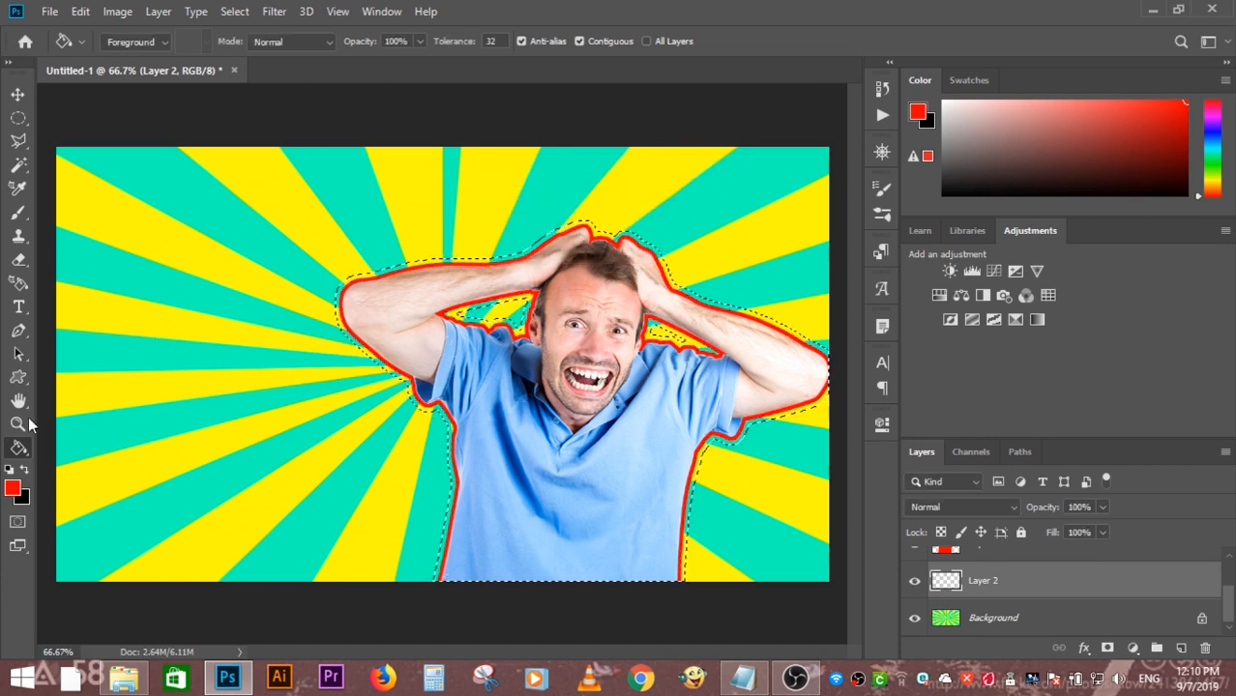
- Fill the expanded selection on Layer 2 with white (ffffff) using the Paint Bucket tool, and deselect
left_click(12, 488)
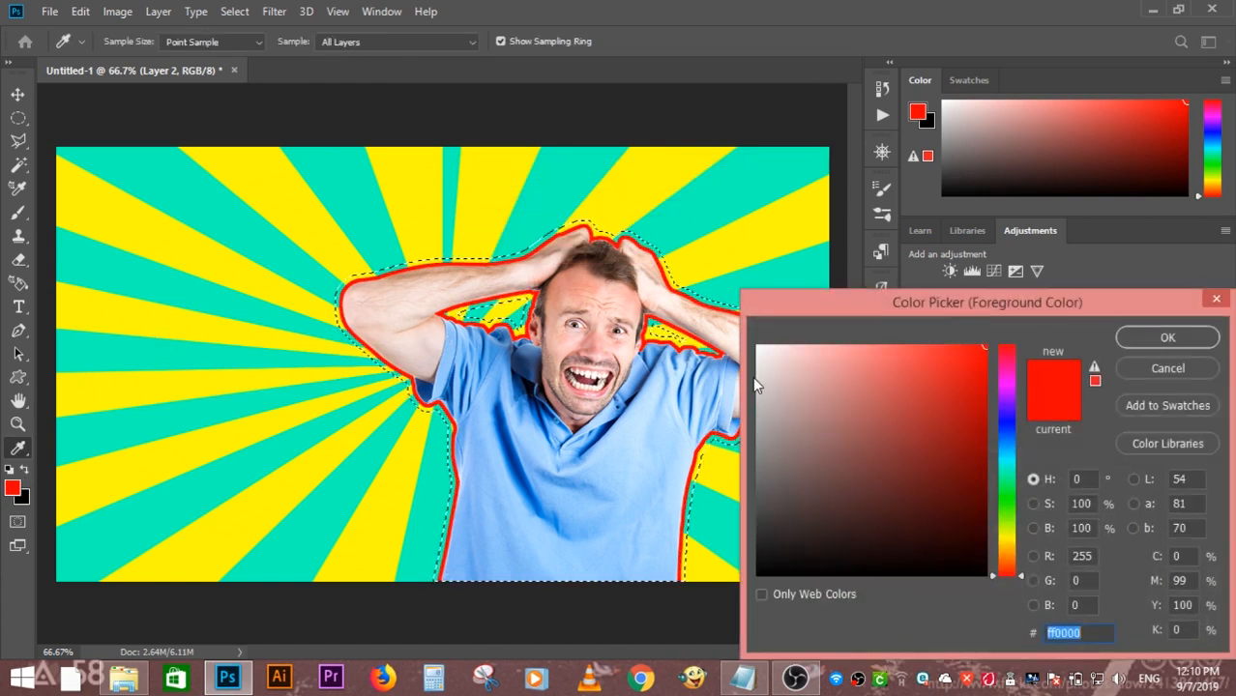
left_click_drag(778, 368, 756, 345)
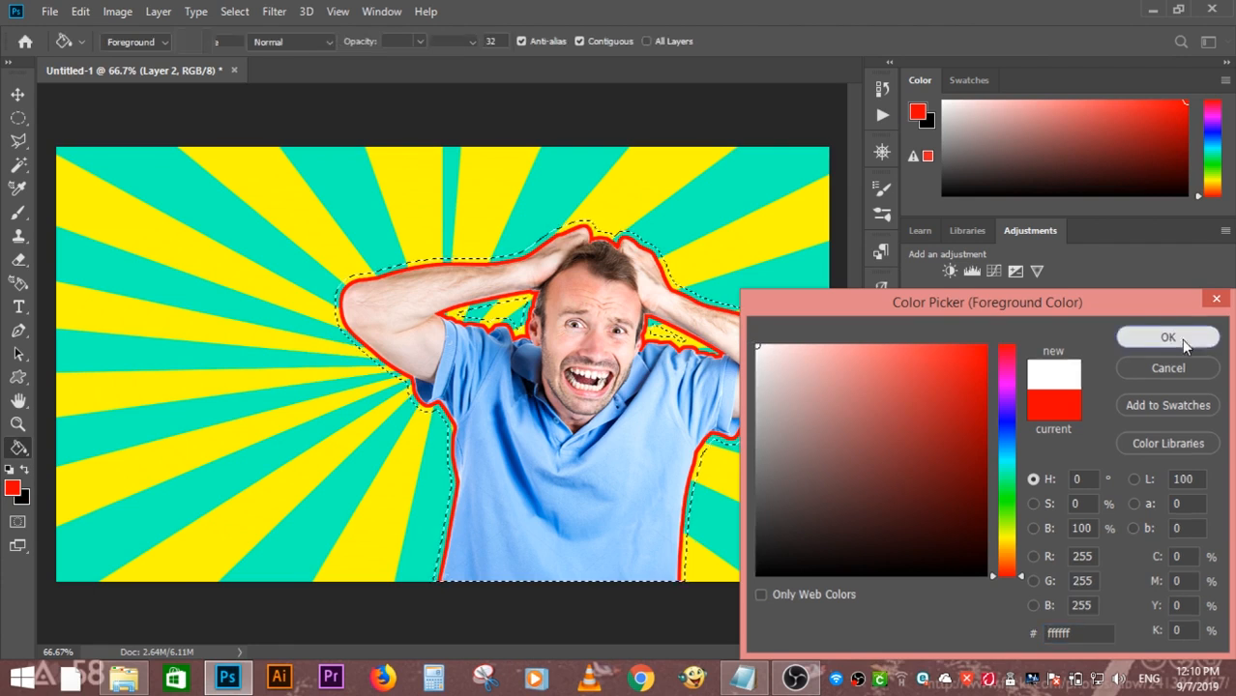
left_click(1168, 337)
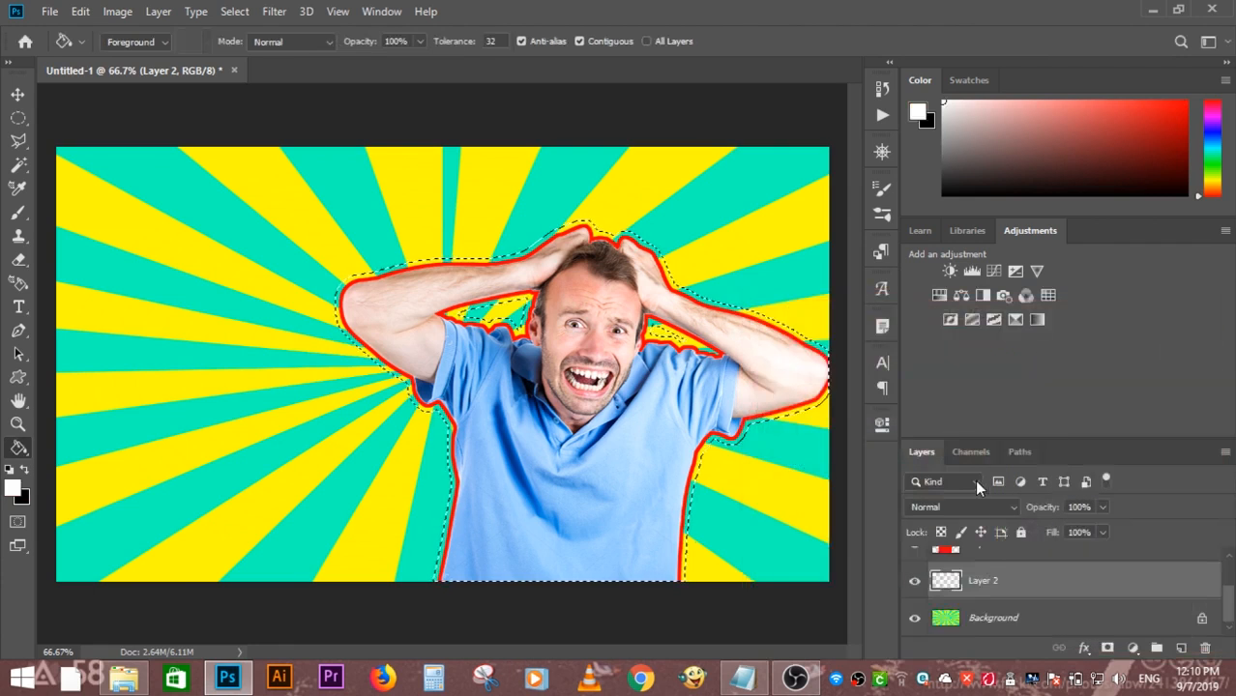
left_click(655, 343)
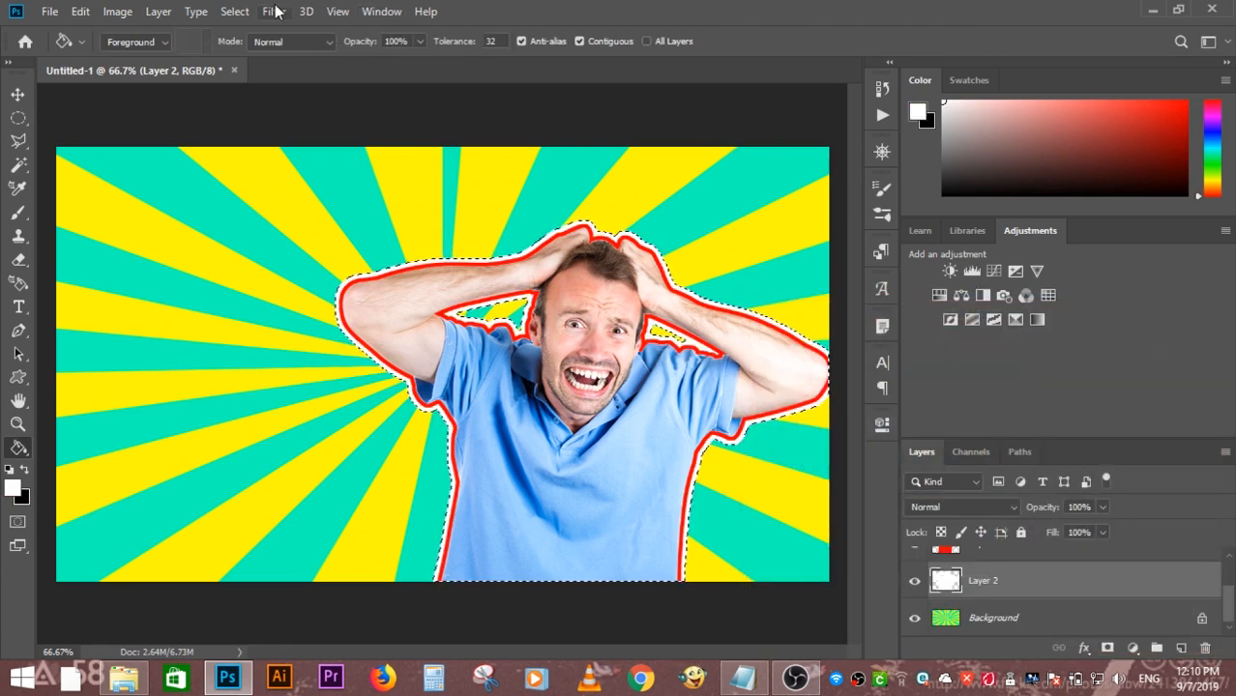
left_click(235, 11)
left_click(257, 44)
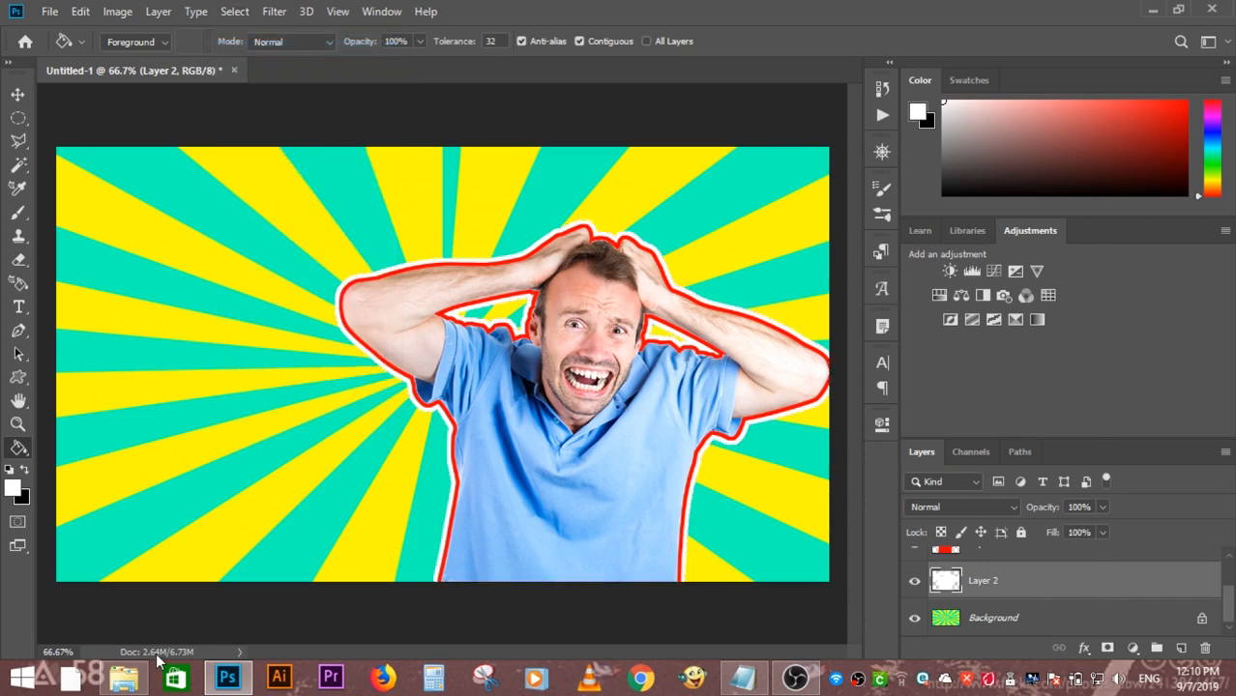
left_click(124, 677)
left_click_drag(667, 324, 208, 272)
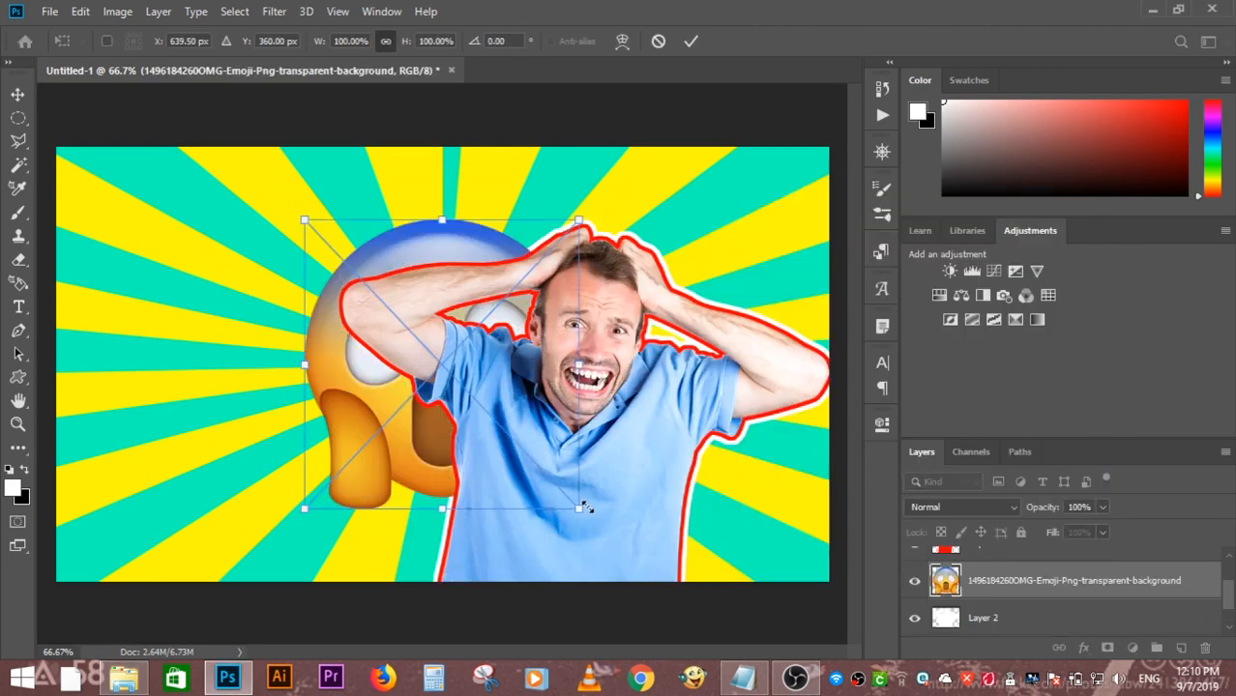
left_click_drag(577, 509, 468, 395)
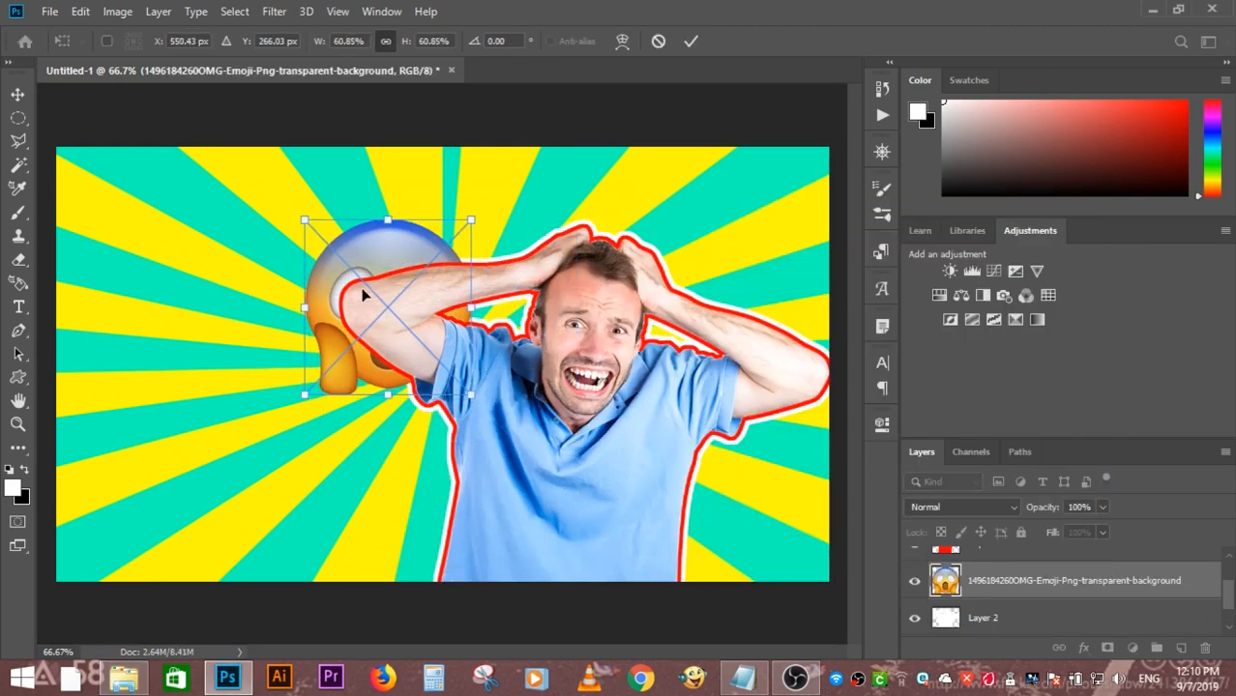
left_click_drag(311, 256, 155, 382)
left_click_drag(298, 510, 225, 442)
key("Return")
key("g")
key("v")
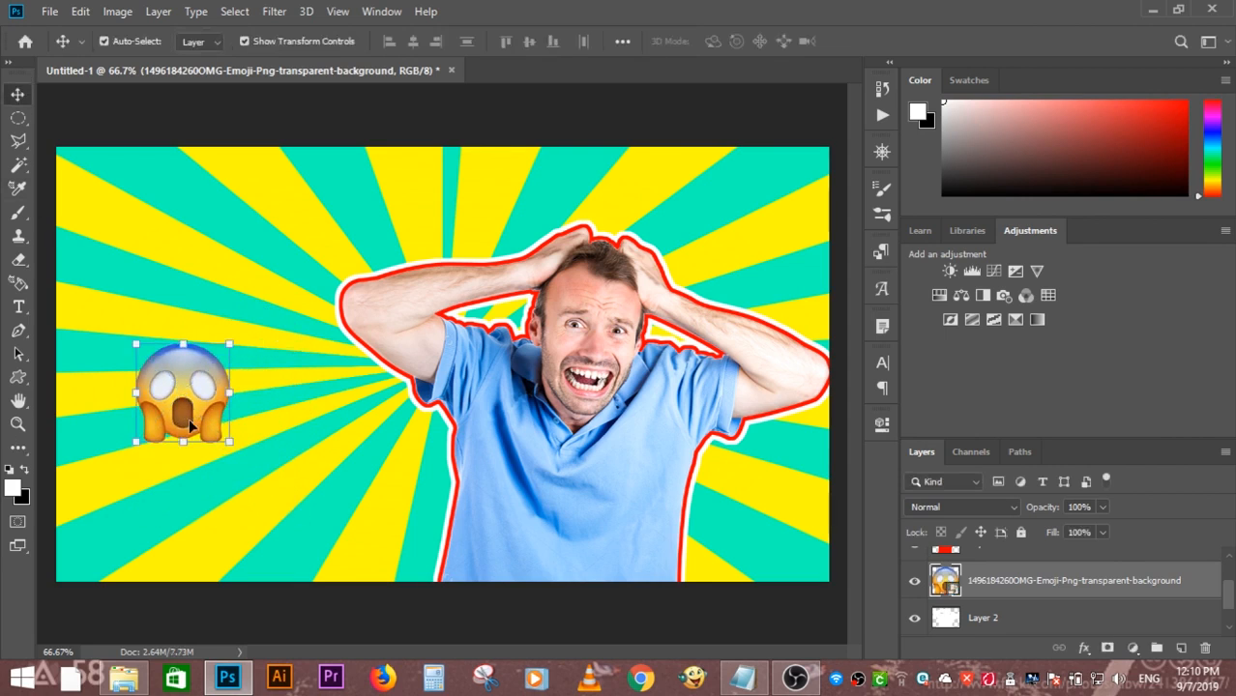
- Enlarge the emoji slightly and move it to the upper-left area of the canvas
left_click_drag(184, 396, 271, 435)
left_click_drag(318, 486, 330, 501)
left_click_drag(295, 461, 203, 273)
key("Return")
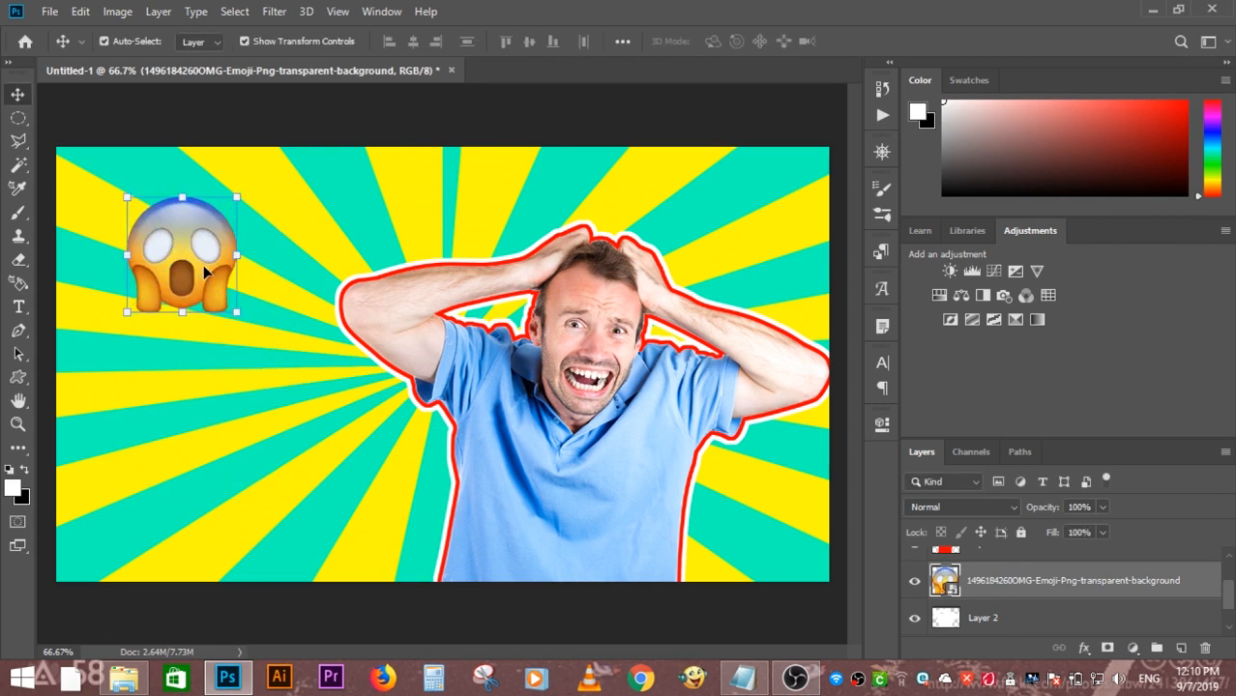
- Add a 10 px black outside stroke to the emoji layer and tilt the emoji slightly counterclockwise
left_click(1082, 647)
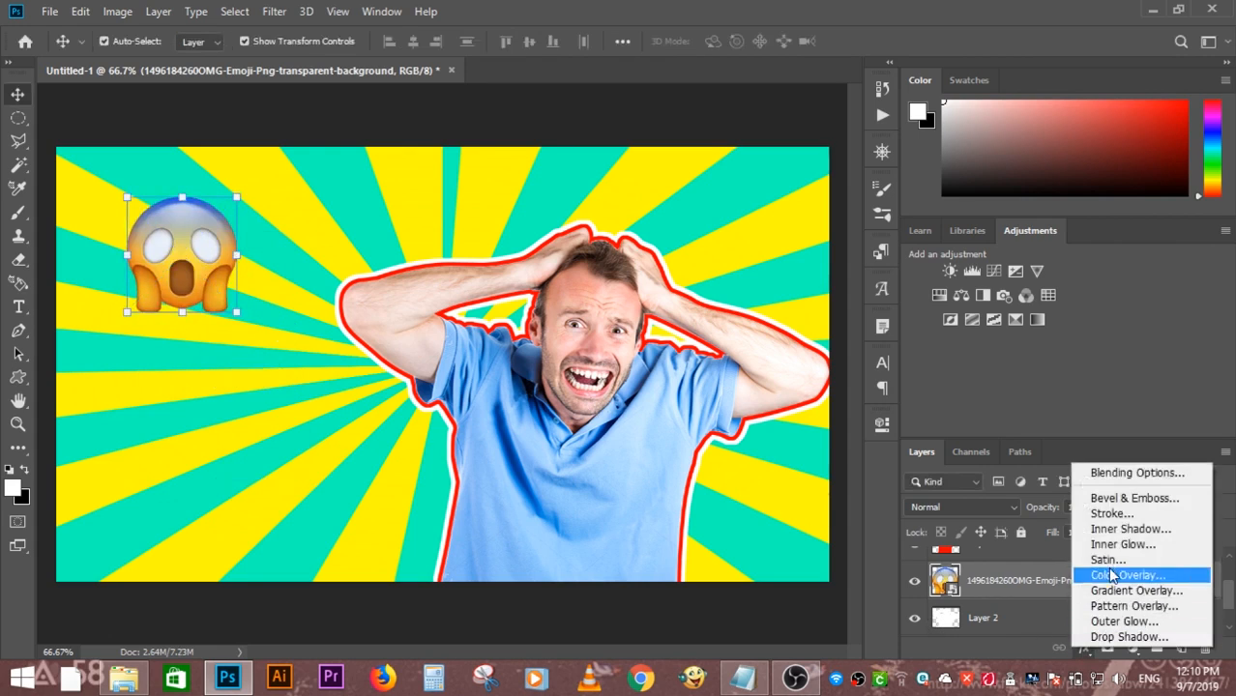
left_click(1103, 513)
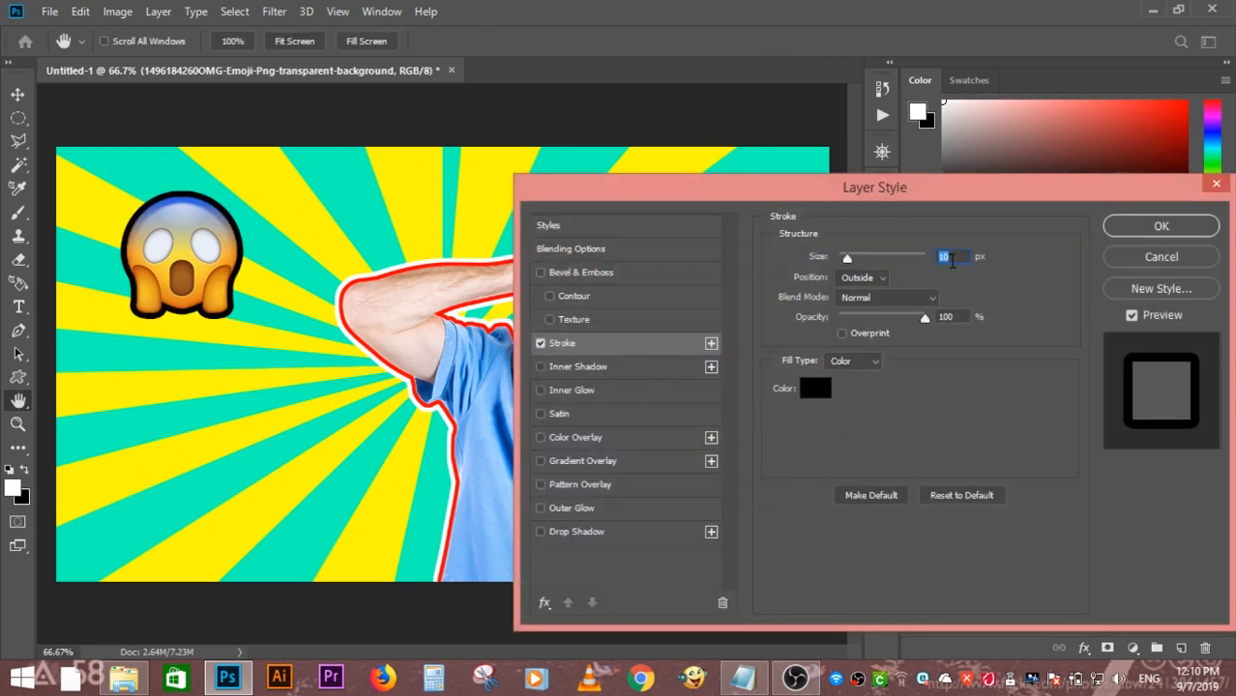
left_click(1161, 227)
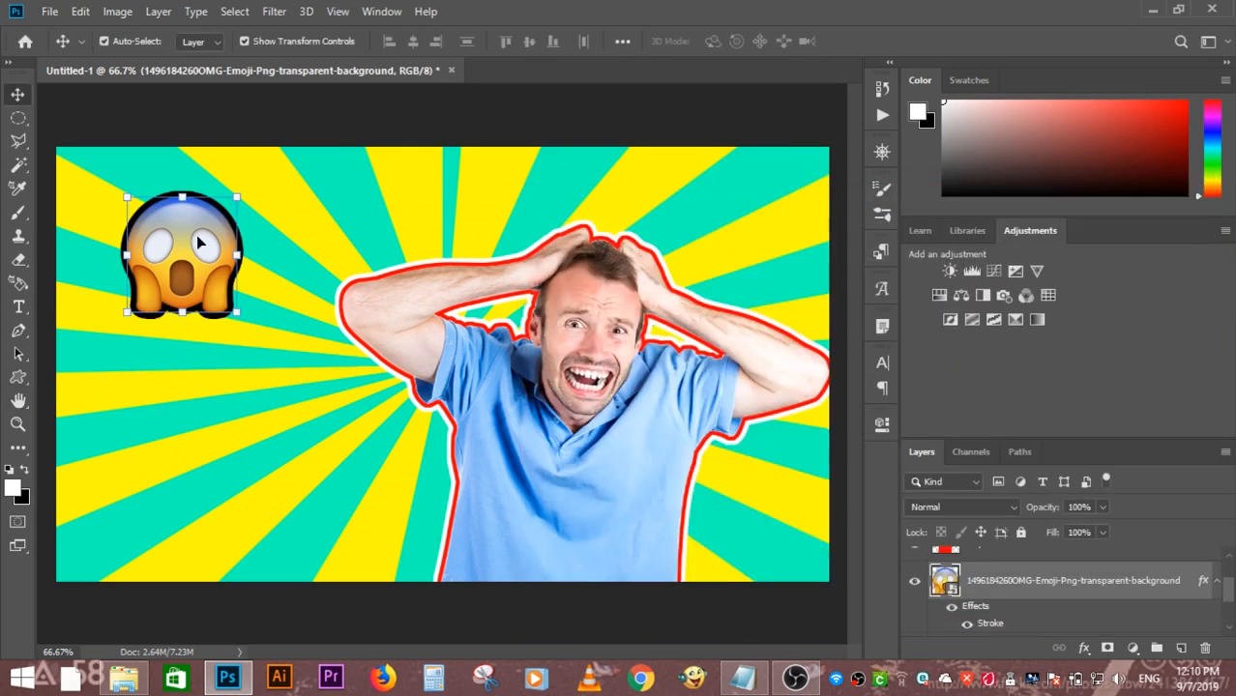
mouse_move(250, 195)
left_mouse_down()
mouse_move(243, 176)
mouse_move(256, 172)
mouse_move(237, 174)
left_mouse_up()
key("Return")
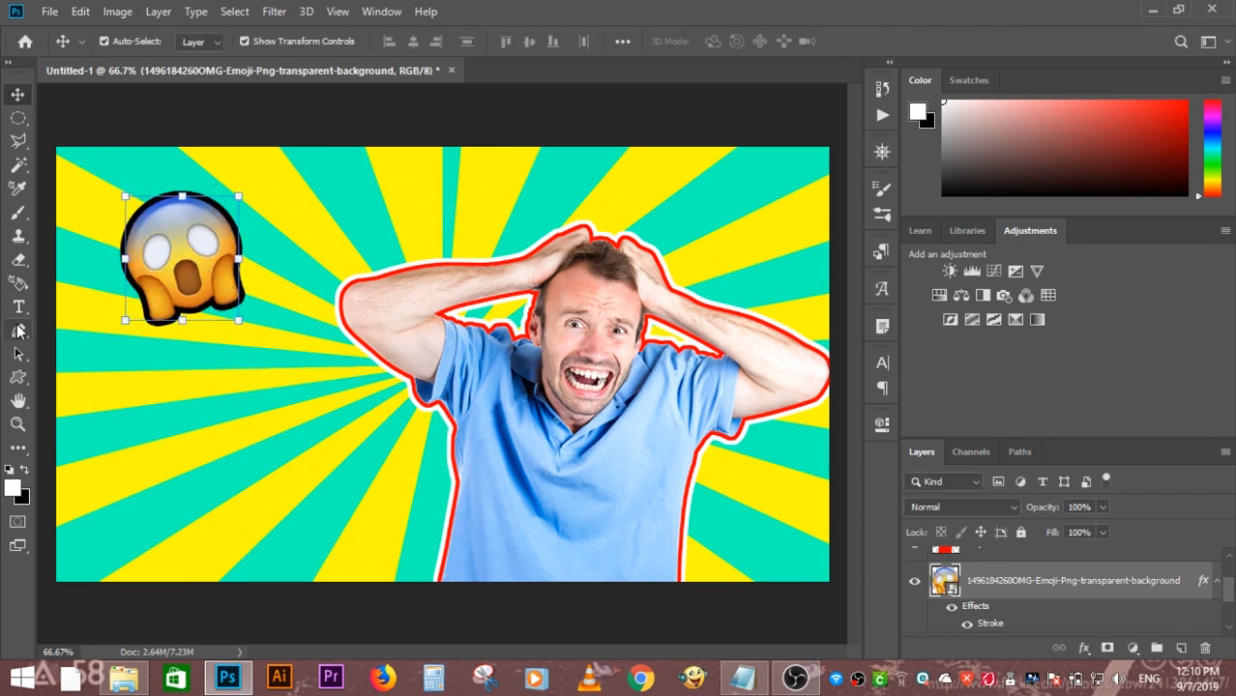
- Add the two-line white text YOUTUBE THUMBNAIL in Bahamas Bold, 50 pt, and position it below the emoji
left_click(19, 308)
left_click(93, 435)
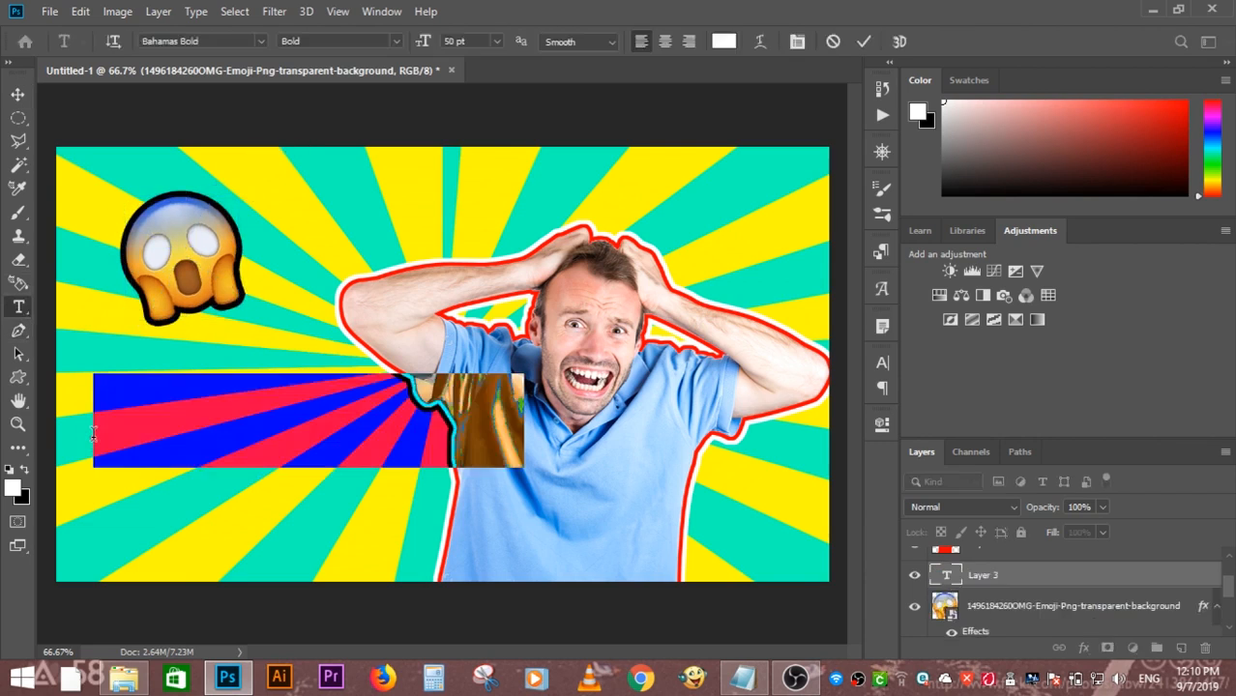
type("YOU")
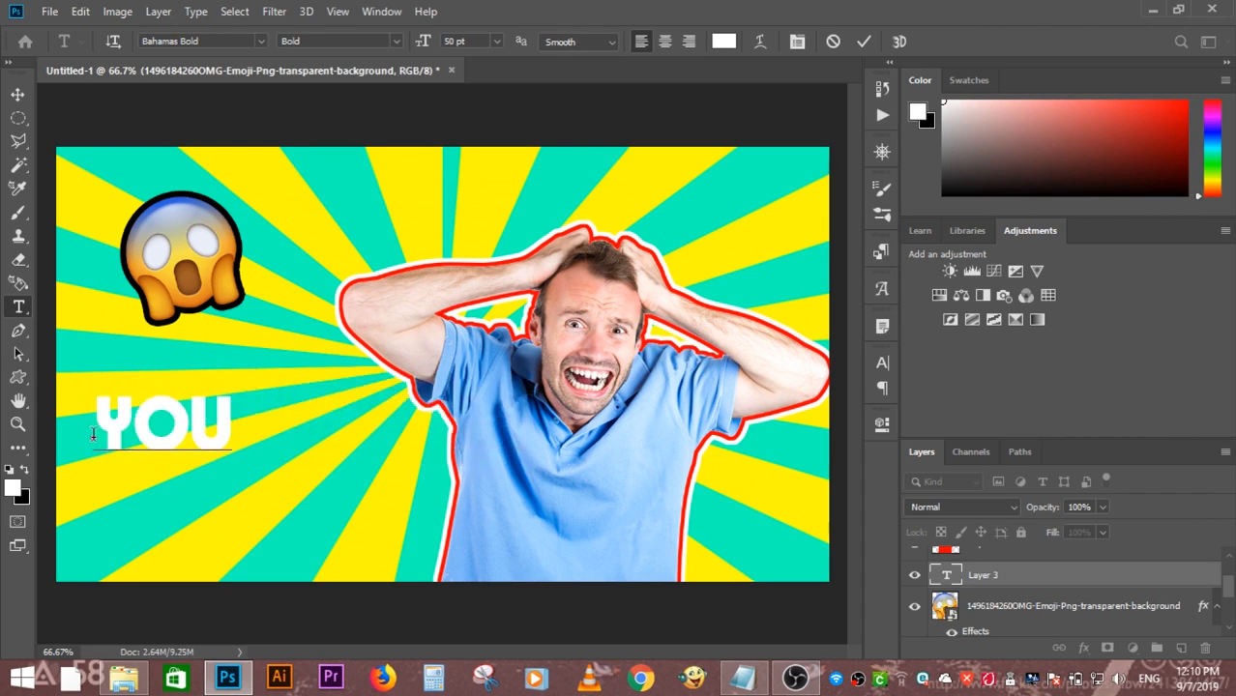
type("TUBE")
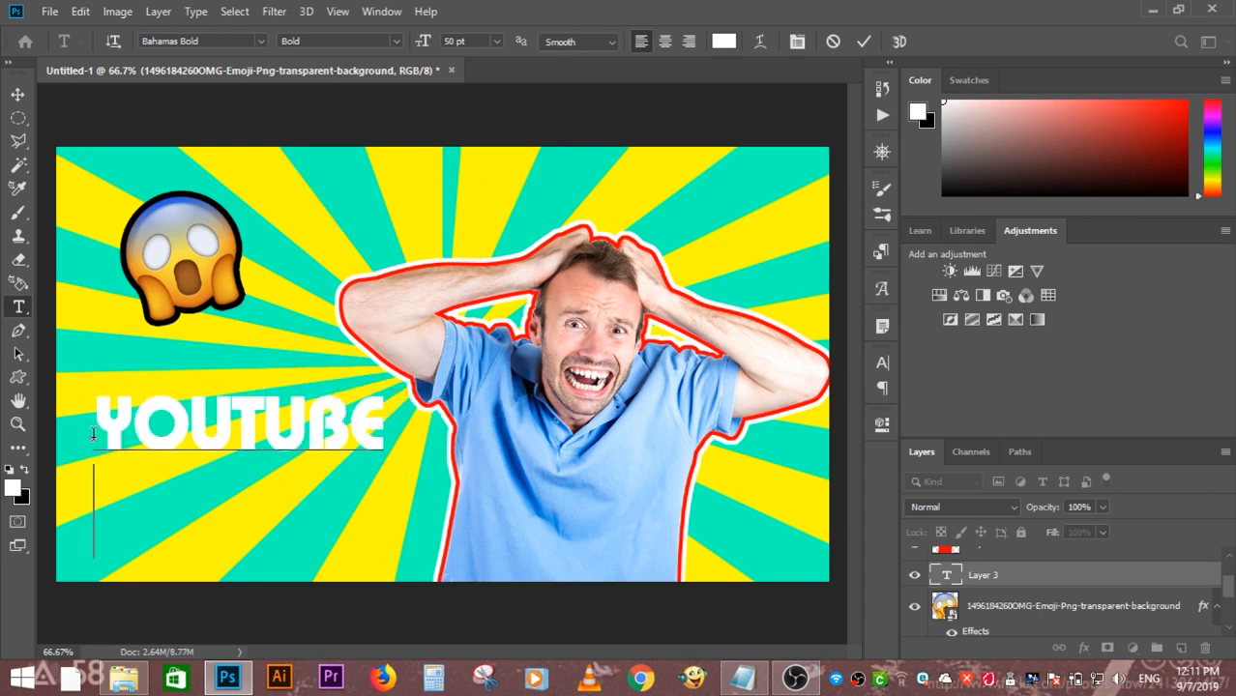
key("Return")
type("TH")
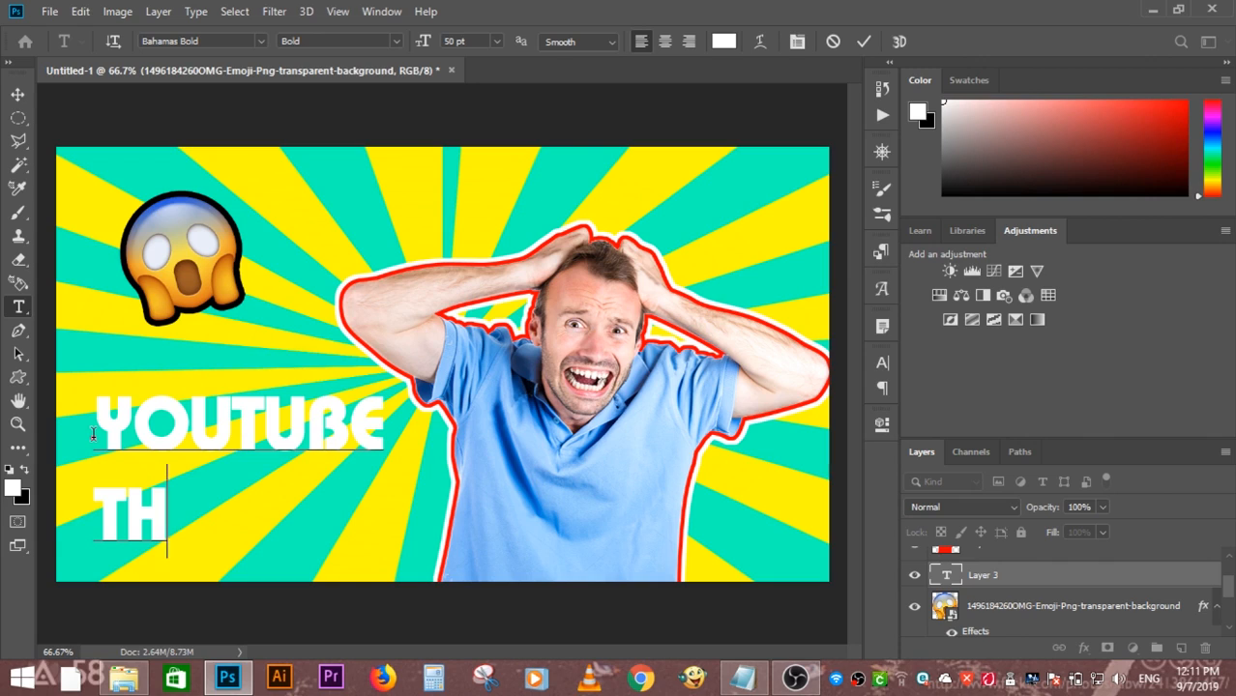
type("UMBNAIL")
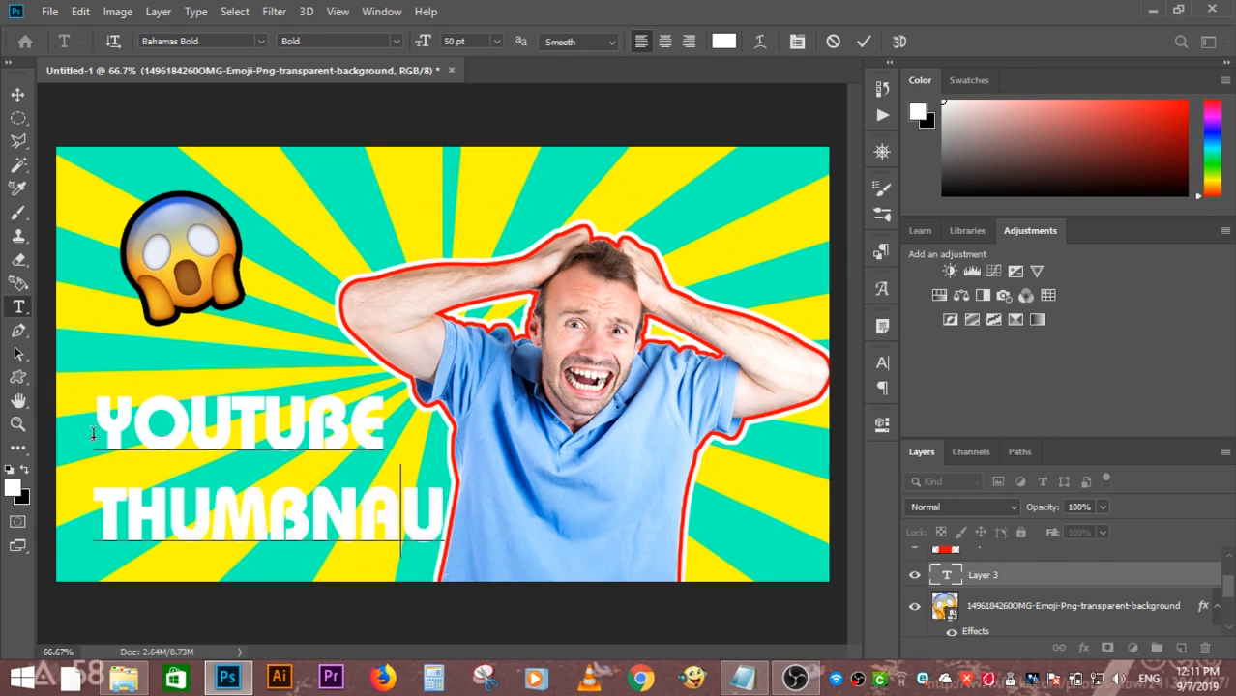
type("L")
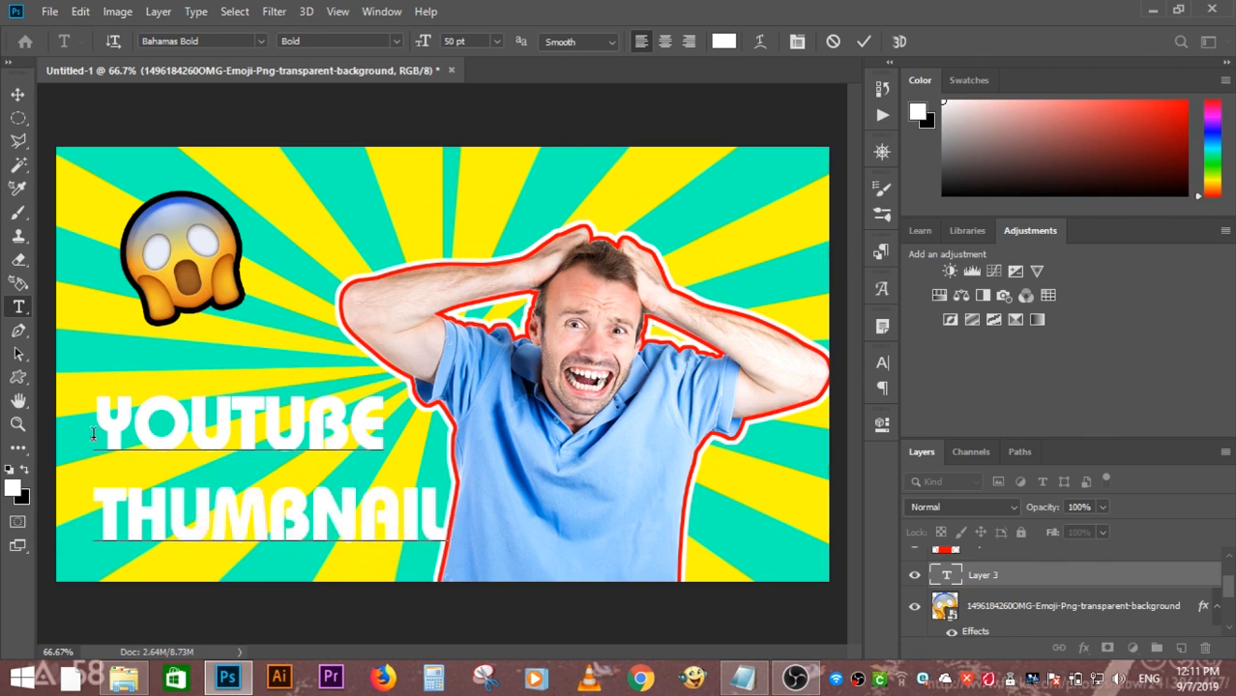
left_click(14, 97)
left_click_drag(242, 424, 240, 419)
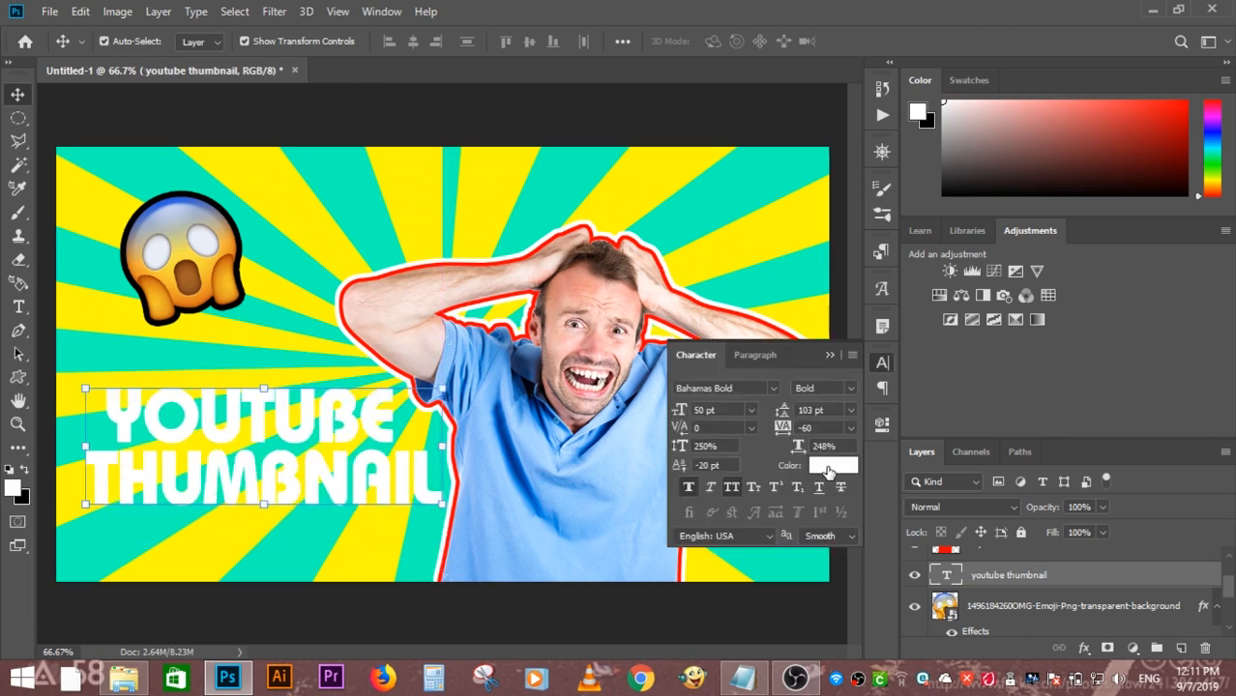
- Change the color of the YOUTUBE THUMBNAIL text to bright red
left_click(829, 467)
mouse_move(969, 379)
left_mouse_down()
mouse_move(986, 389)
mouse_move(989, 368)
left_mouse_up()
left_click(1148, 340)
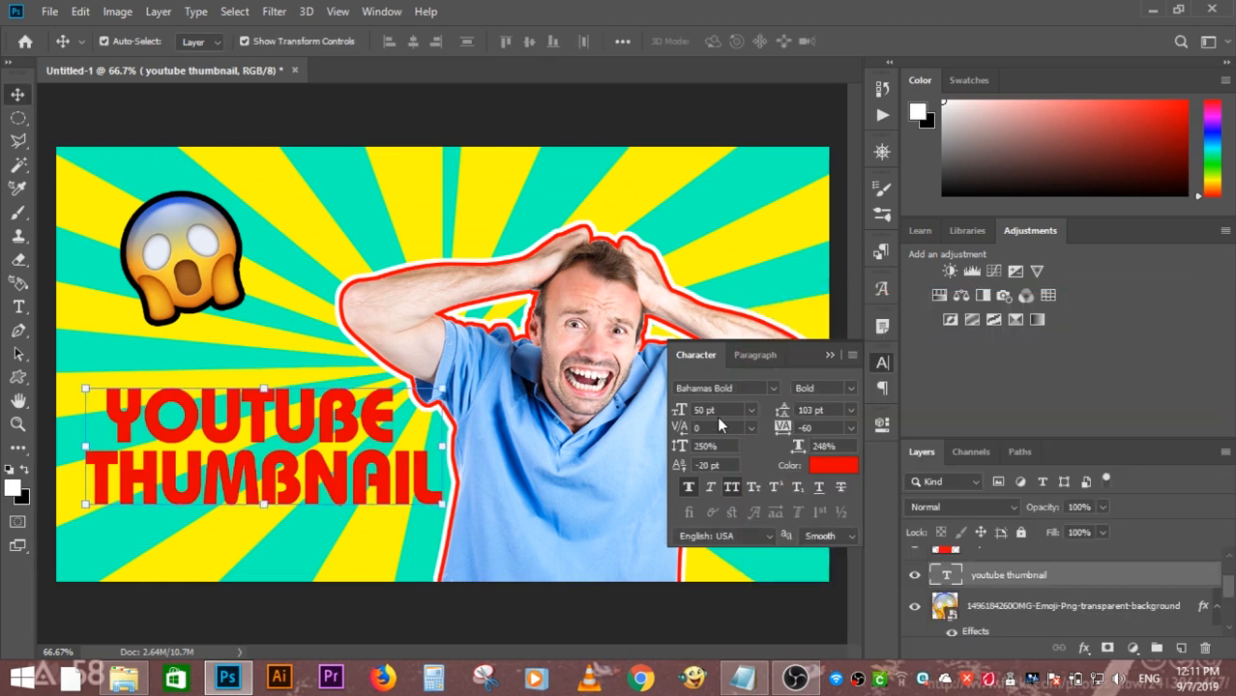
left_click(828, 354)
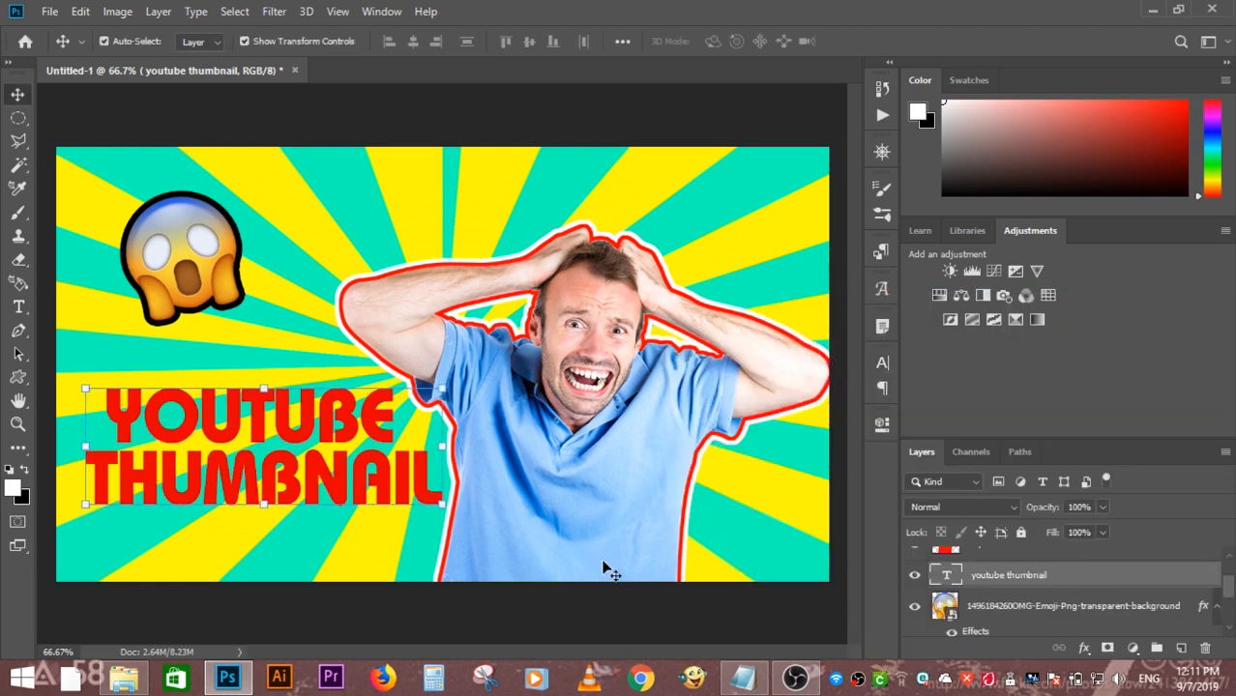
- Add a 10 px black outside stroke to the youtube thumbnail text layer
left_click(1081, 648)
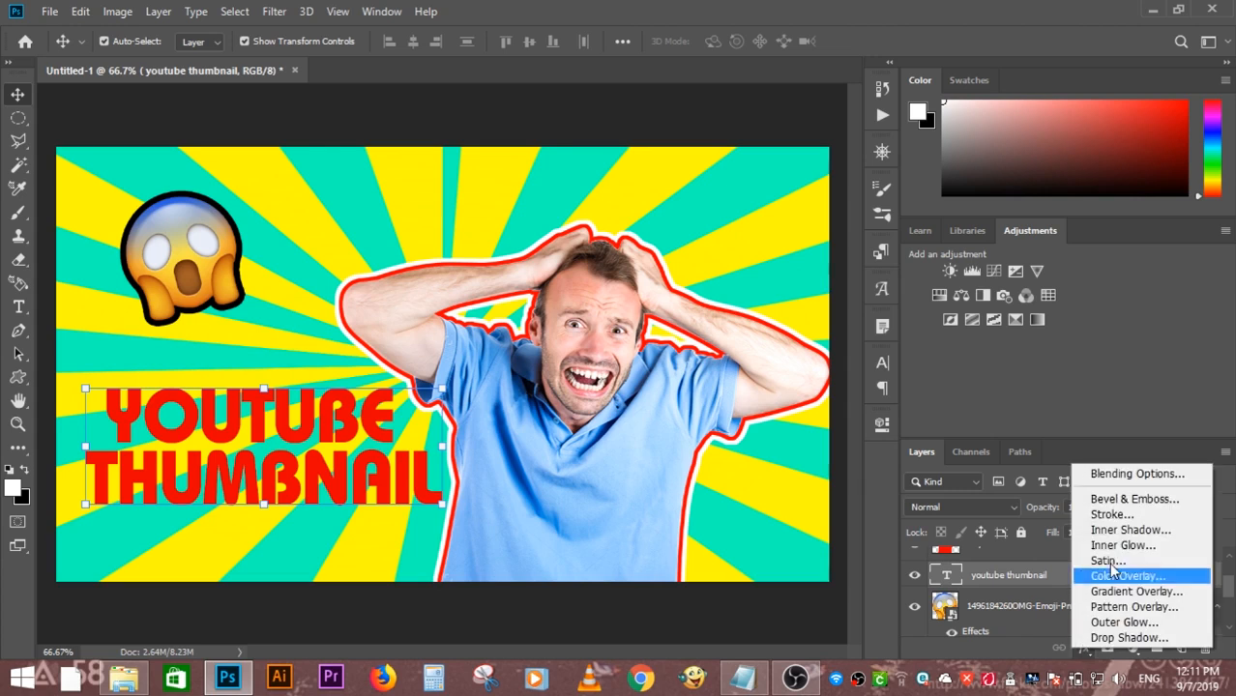
left_click(1097, 513)
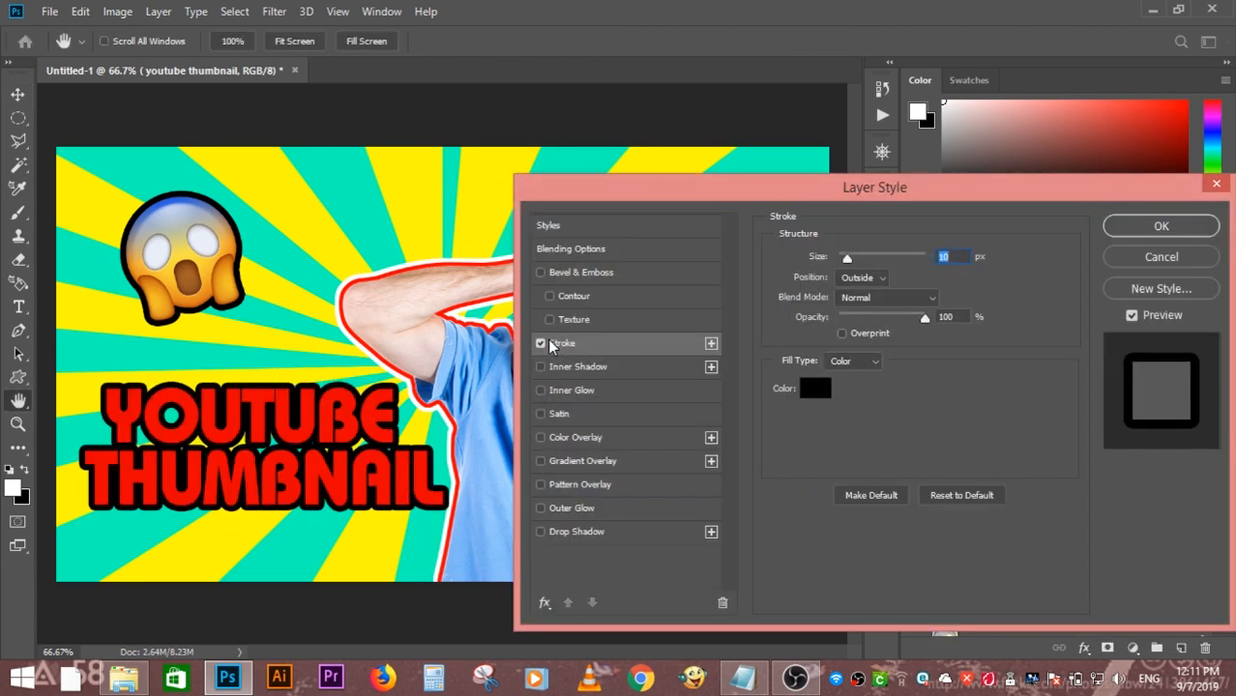
left_click(1117, 230)
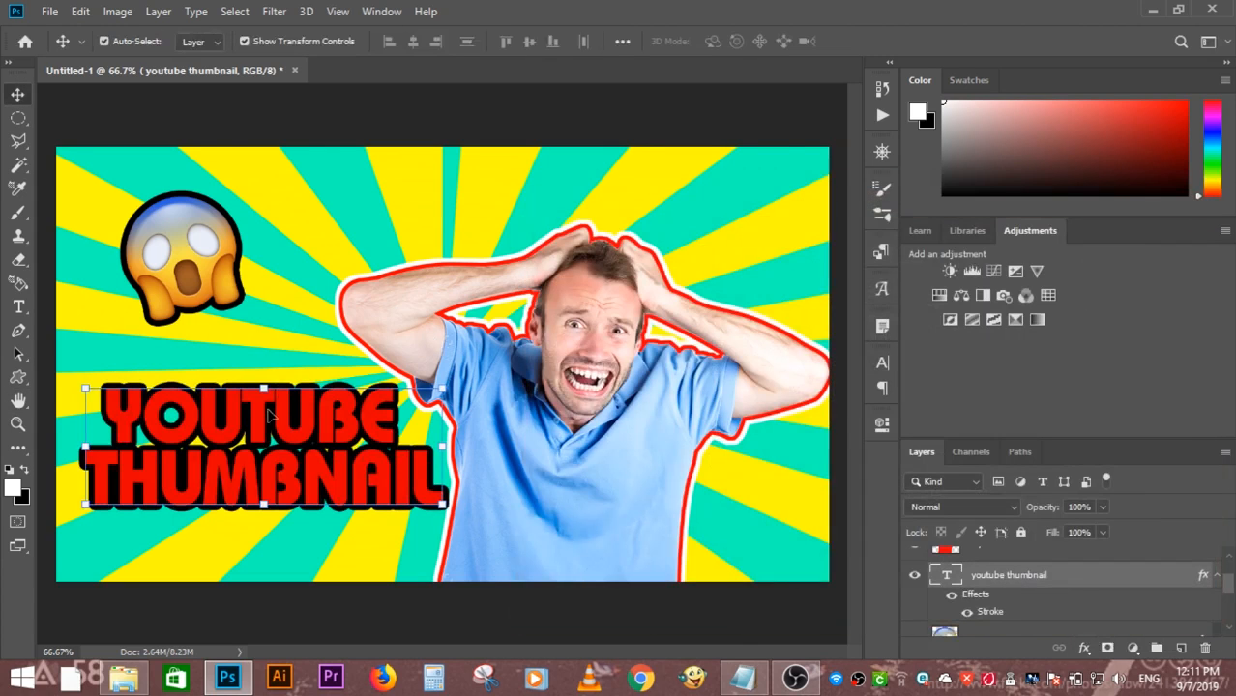
- Rotate the text about 11 degrees counterclockwise, move it toward the lower-left corner of the canvas, and deselect the layer
left_click_drag(451, 380, 425, 348)
key("Return")
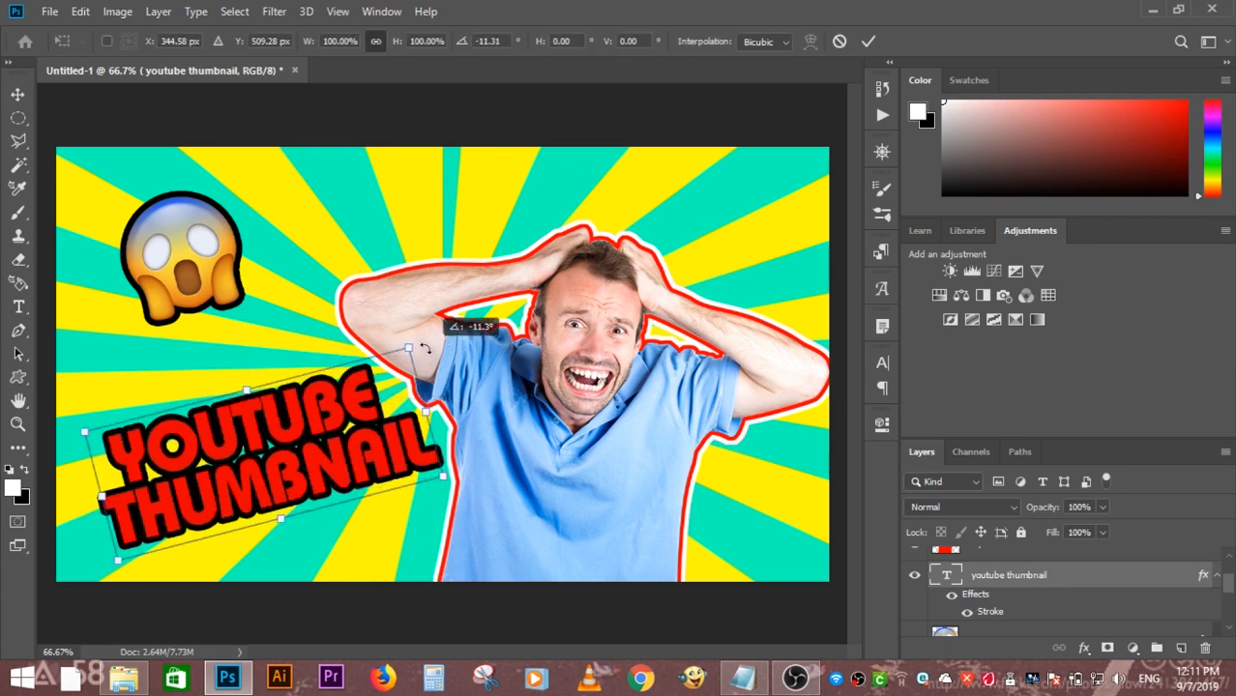
key("Return")
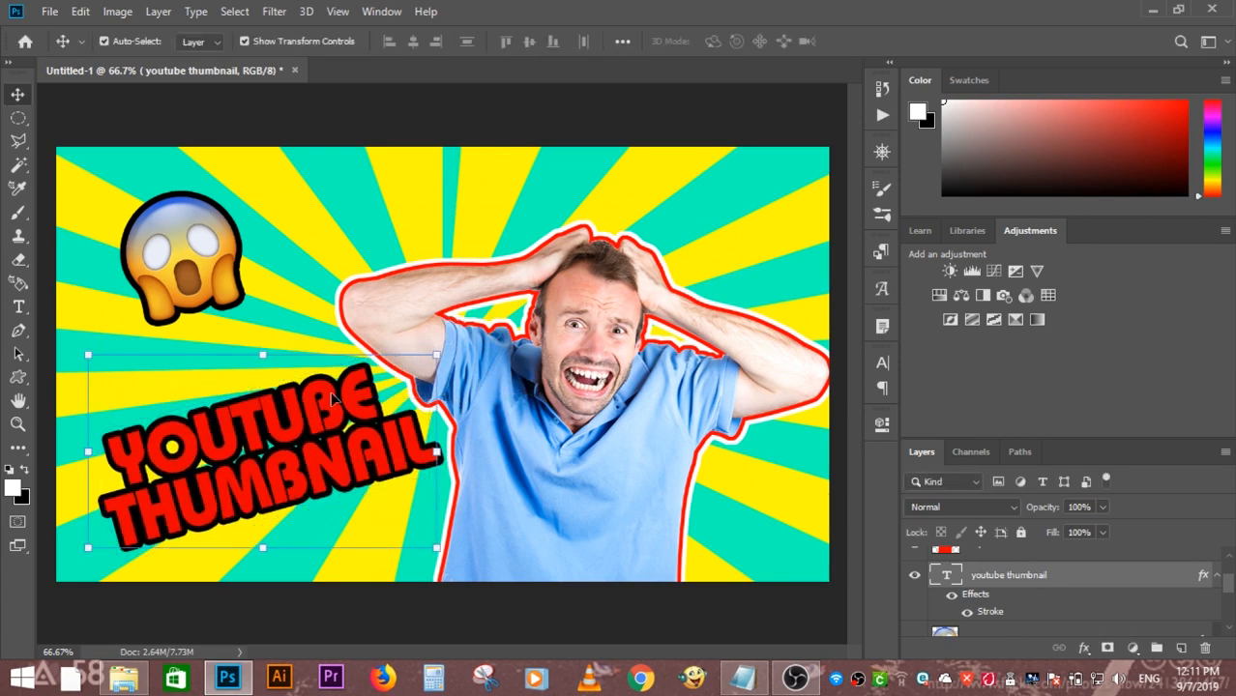
left_click_drag(332, 398, 284, 418)
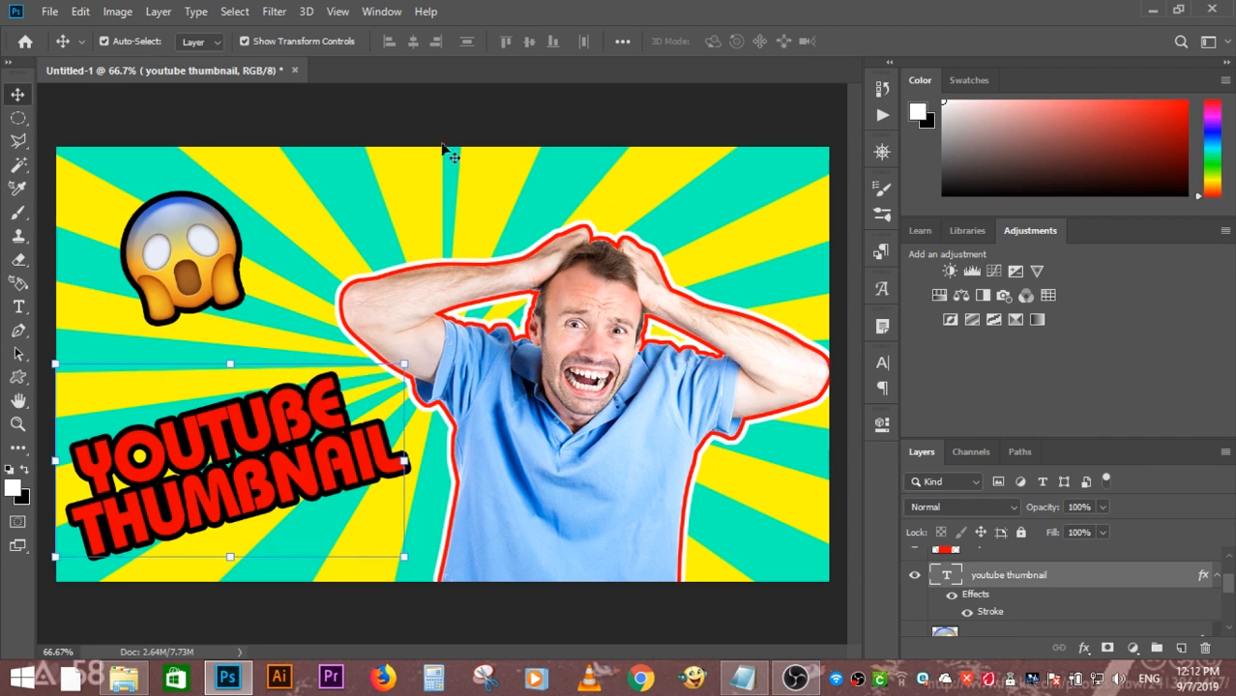
left_click(491, 110)
- Draw a white curved arrow about 163 × 187 px in the canvas's upper-right corner with the Custom Shape tool
left_click(18, 377)
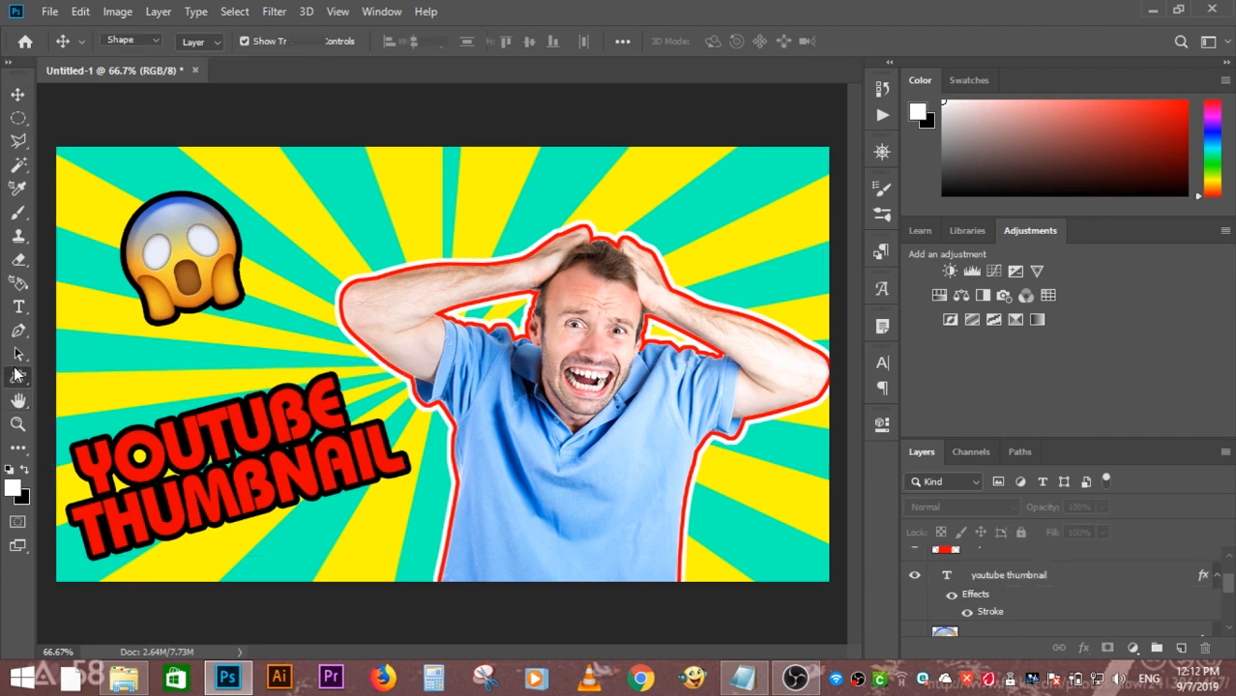
left_click(99, 461)
left_click(731, 42)
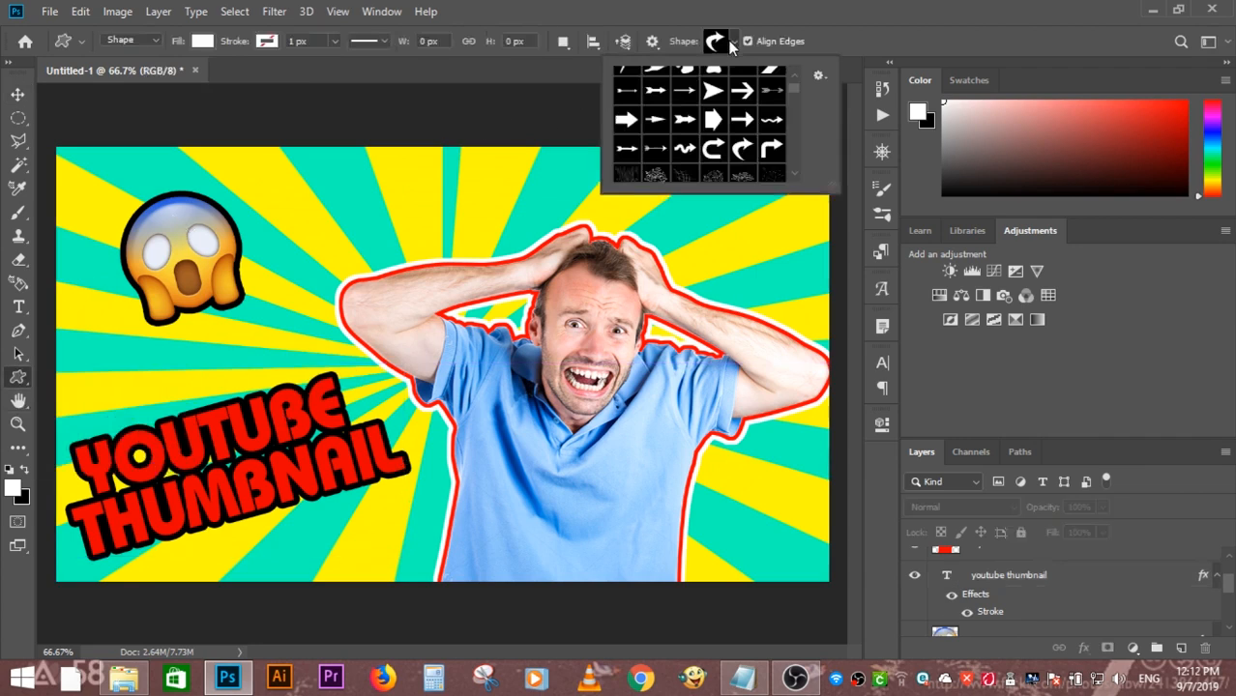
double_click(730, 150)
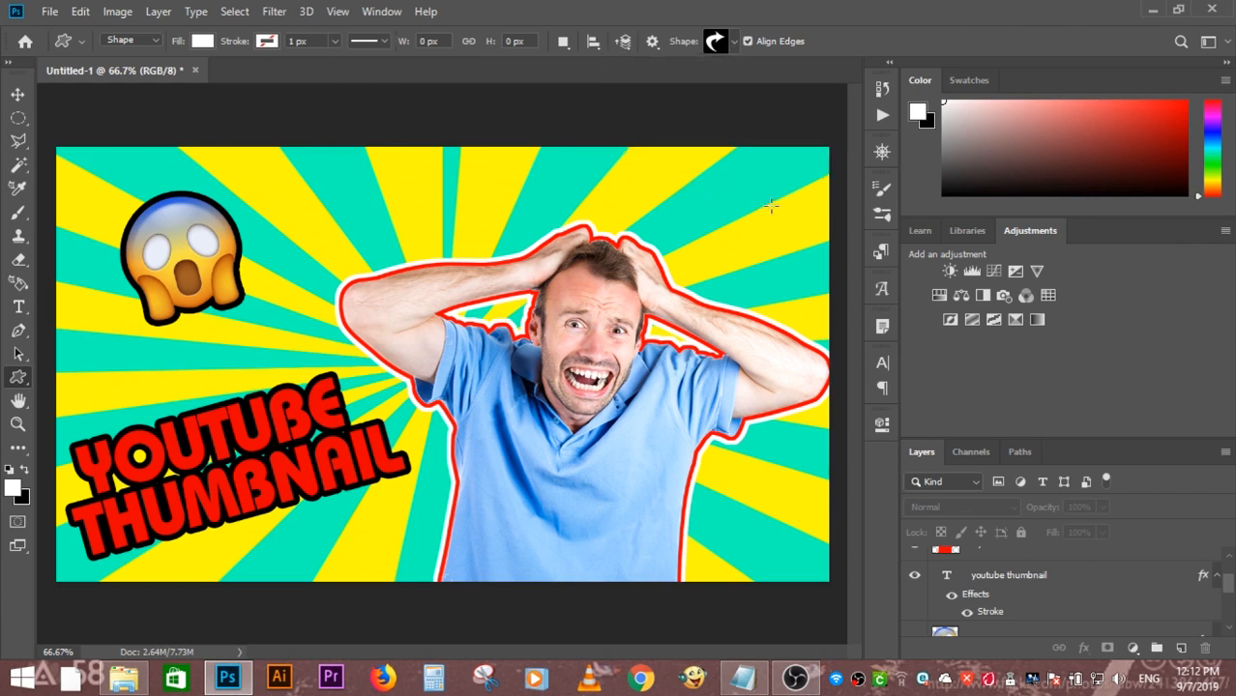
mouse_move(772, 205)
left_mouse_down()
mouse_move(802, 217)
mouse_move(821, 263)
left_mouse_up()
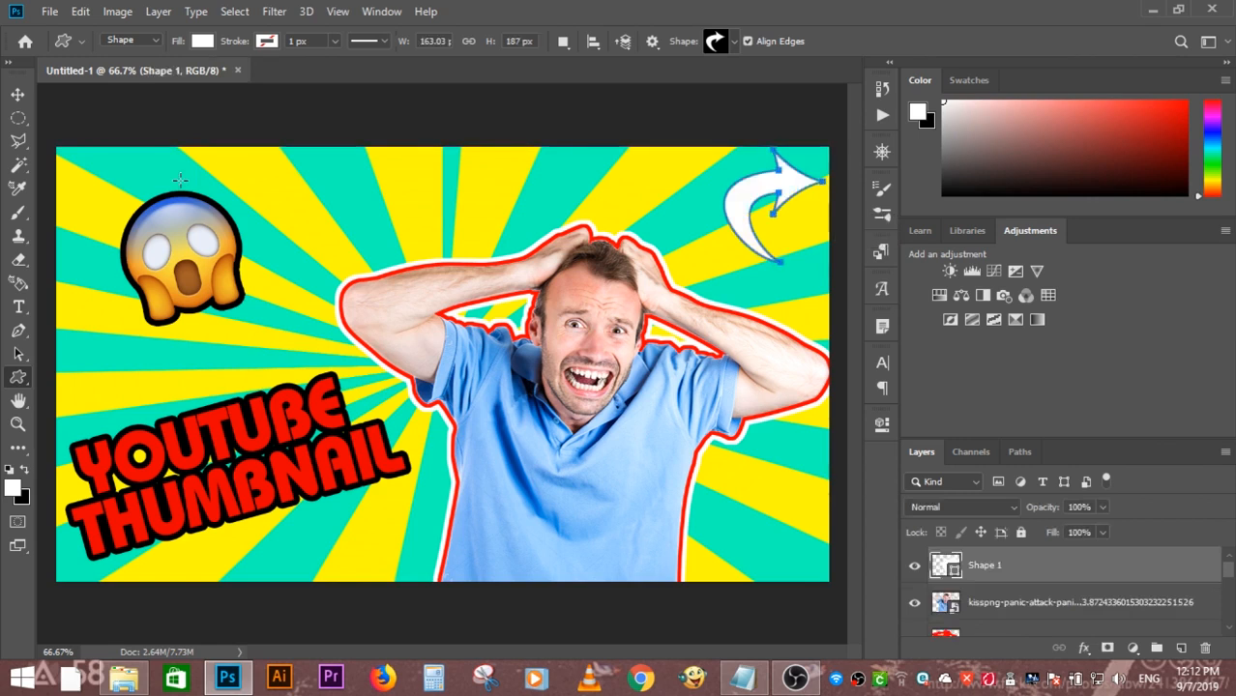
- Change the fill of the curved arrow shape to red
left_click(201, 42)
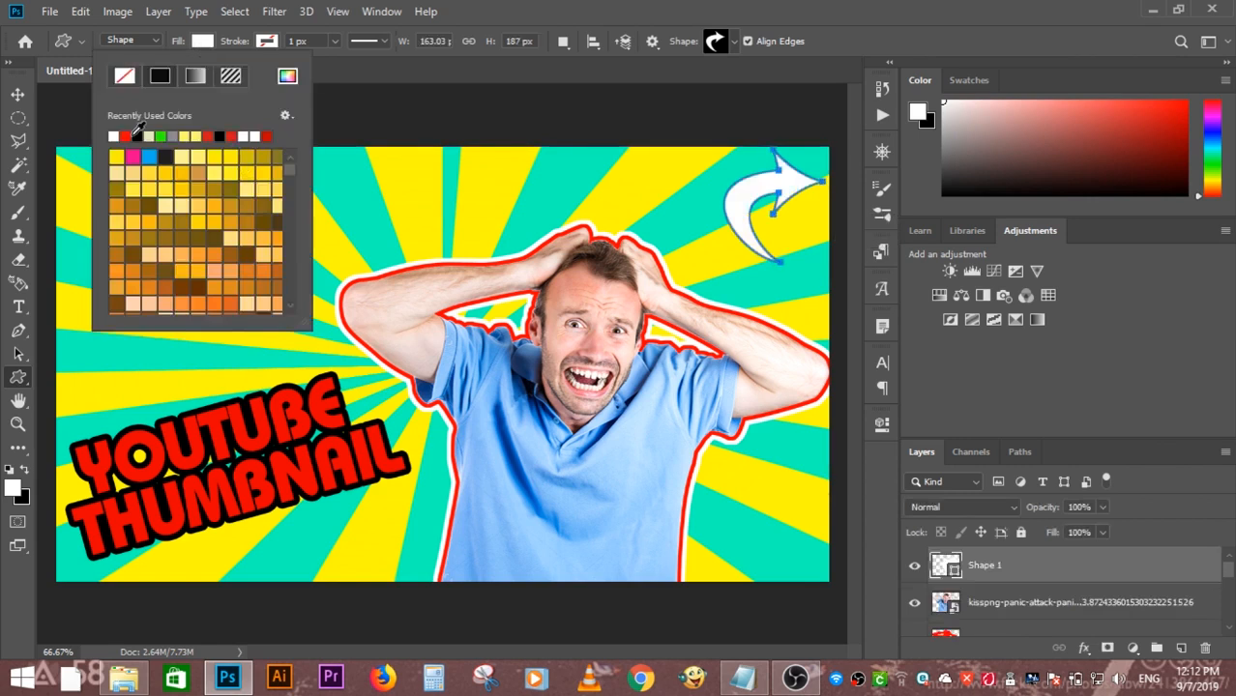
left_click(126, 136)
left_click(205, 43)
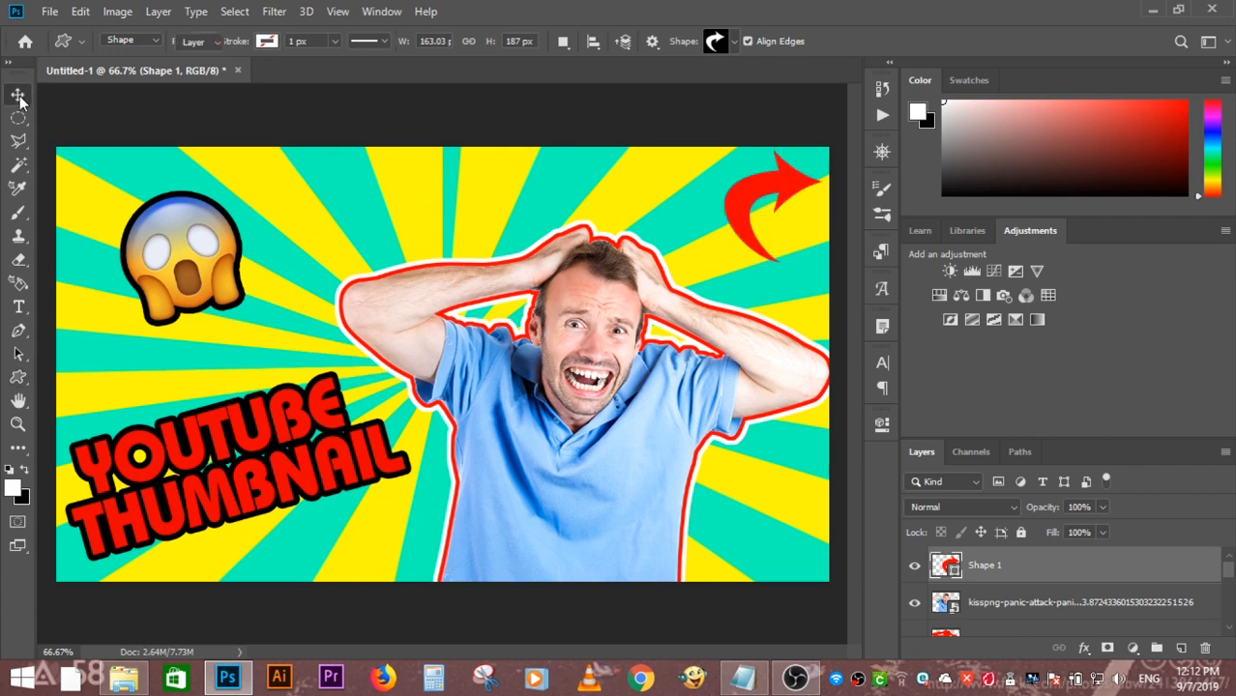
- Rotate the curved arrow by about 138 degrees and move it so it points down toward the man
left_click(17, 94)
left_click_drag(857, 152, 776, 338)
left_click_drag(790, 215, 771, 222)
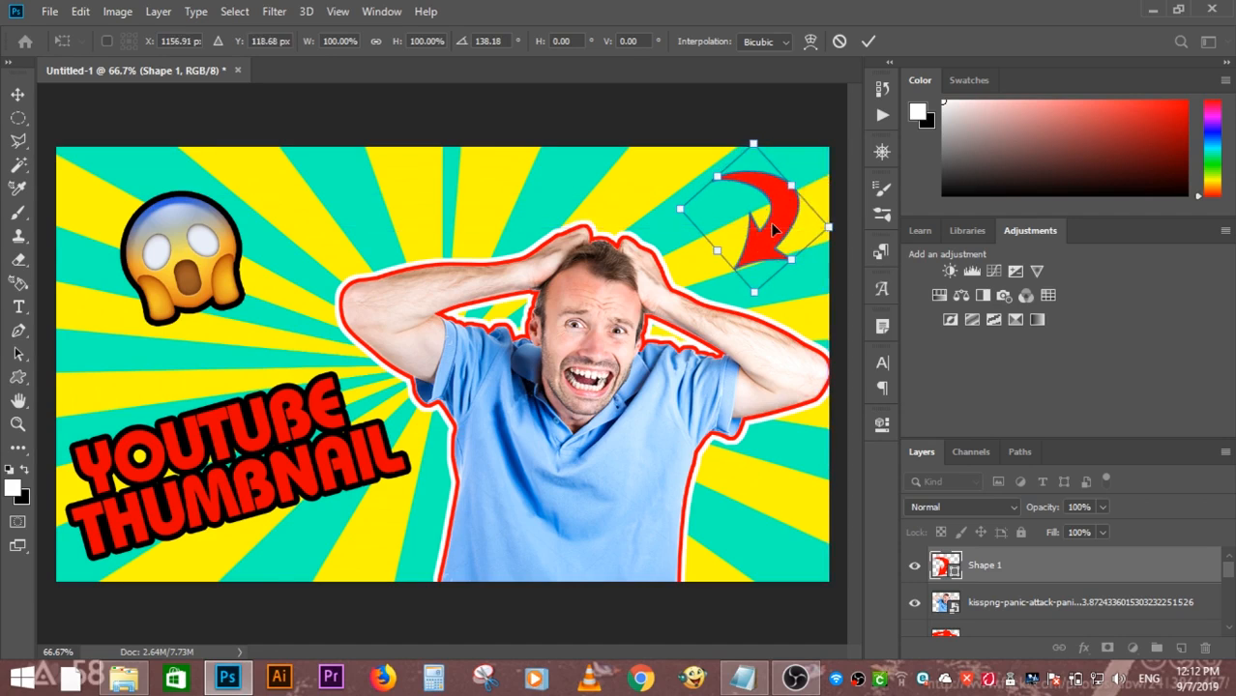
key("Return")
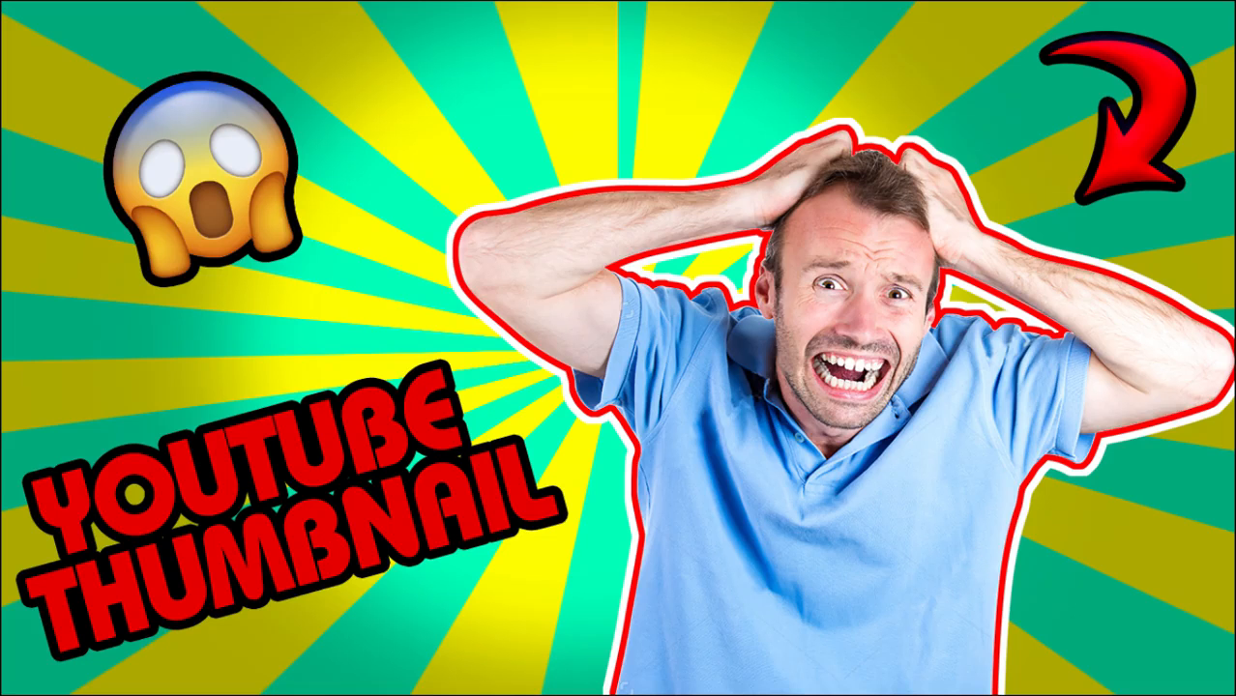